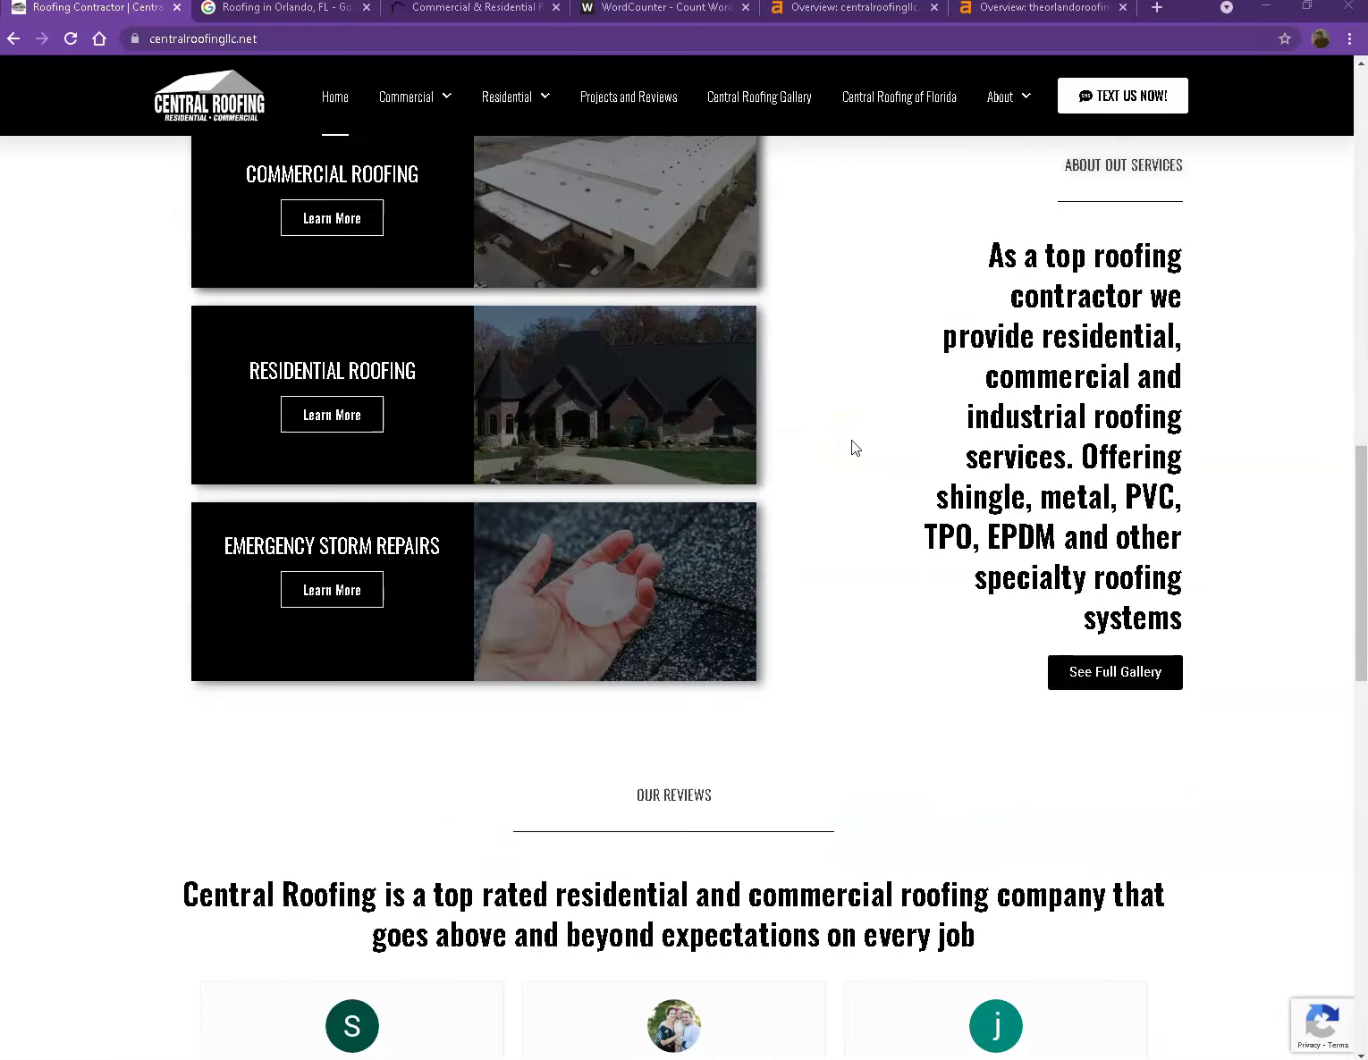
# - Review the Central Roofing homepage's services, customer reviews, free estimate form, office locations and about section
pyautogui.scroll(-2, 852, 445)
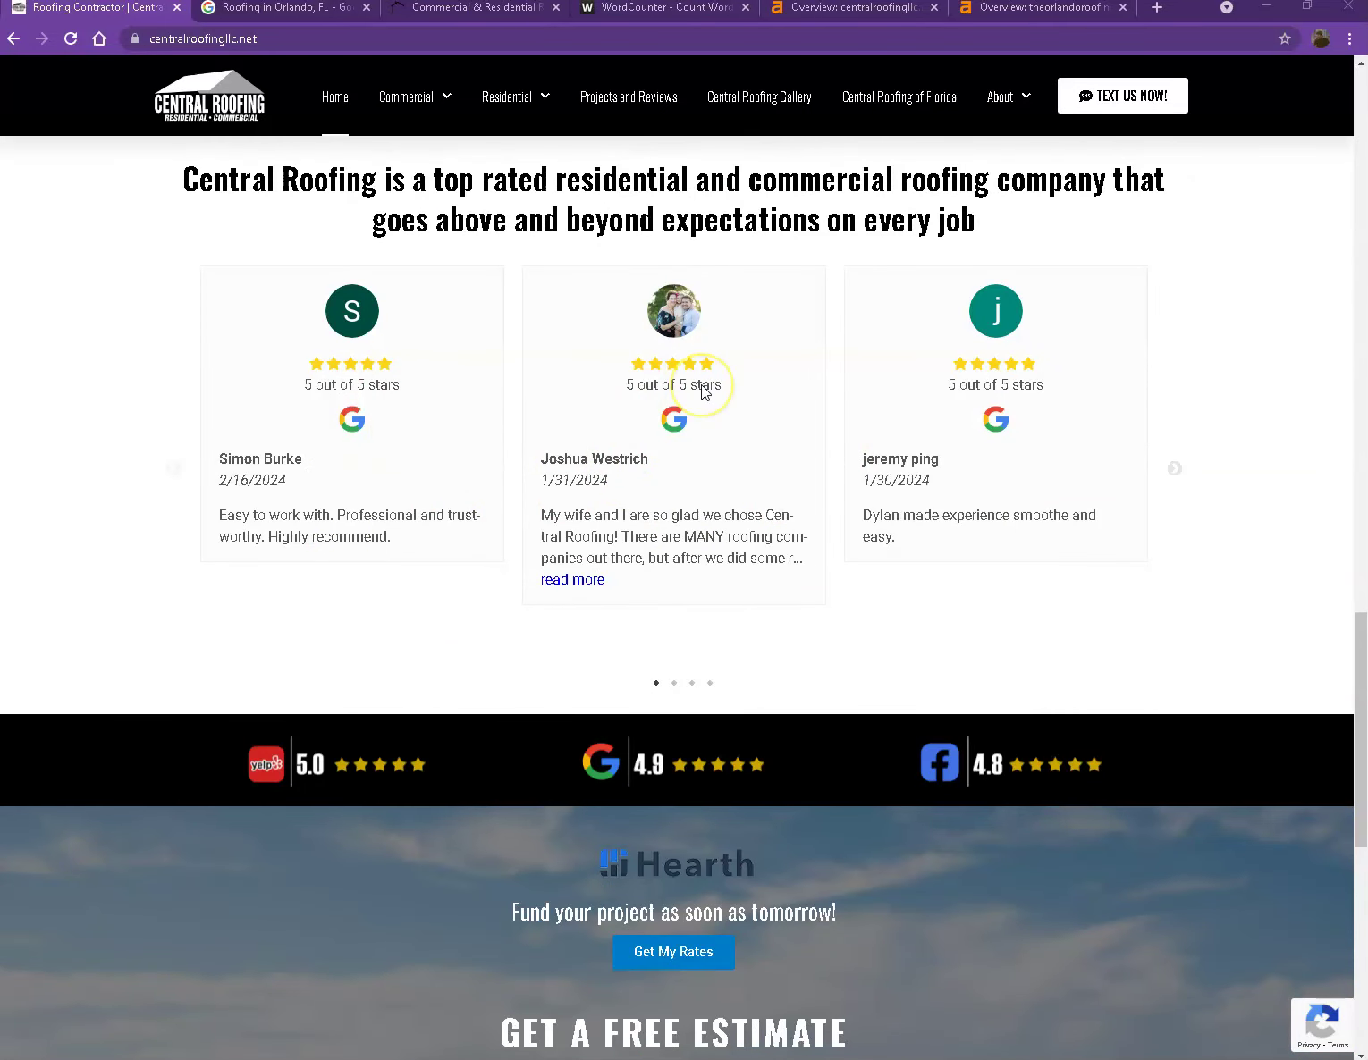
pyautogui.scroll(-9, 695, 440)
pyautogui.scroll(-1, 694, 448)
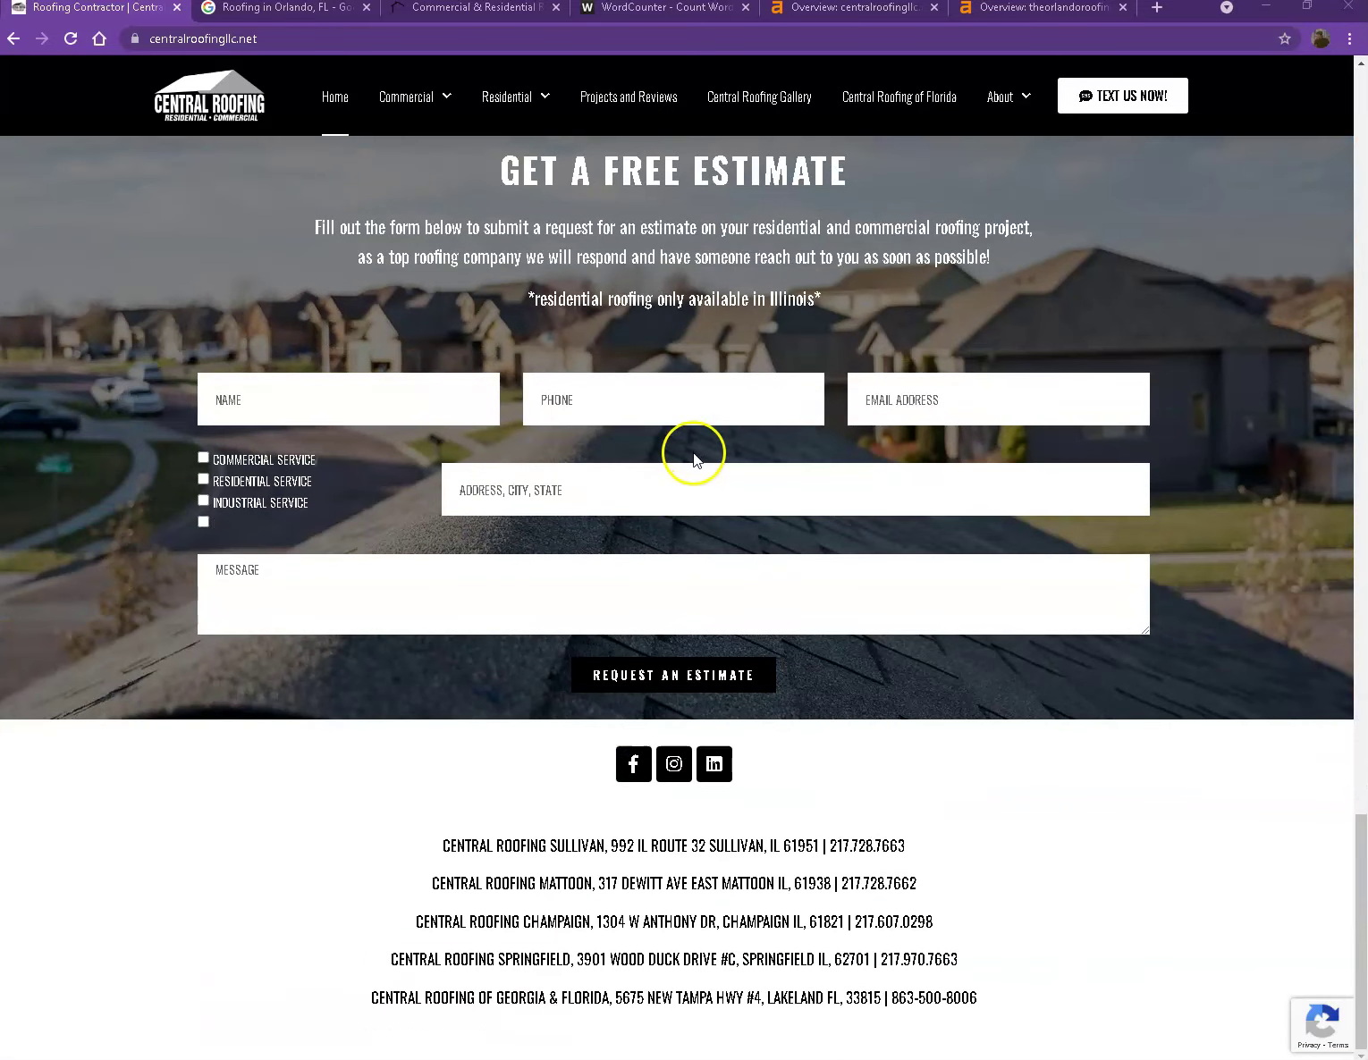
pyautogui.scroll(8, 694, 448)
pyautogui.scroll(15, 594, 448)
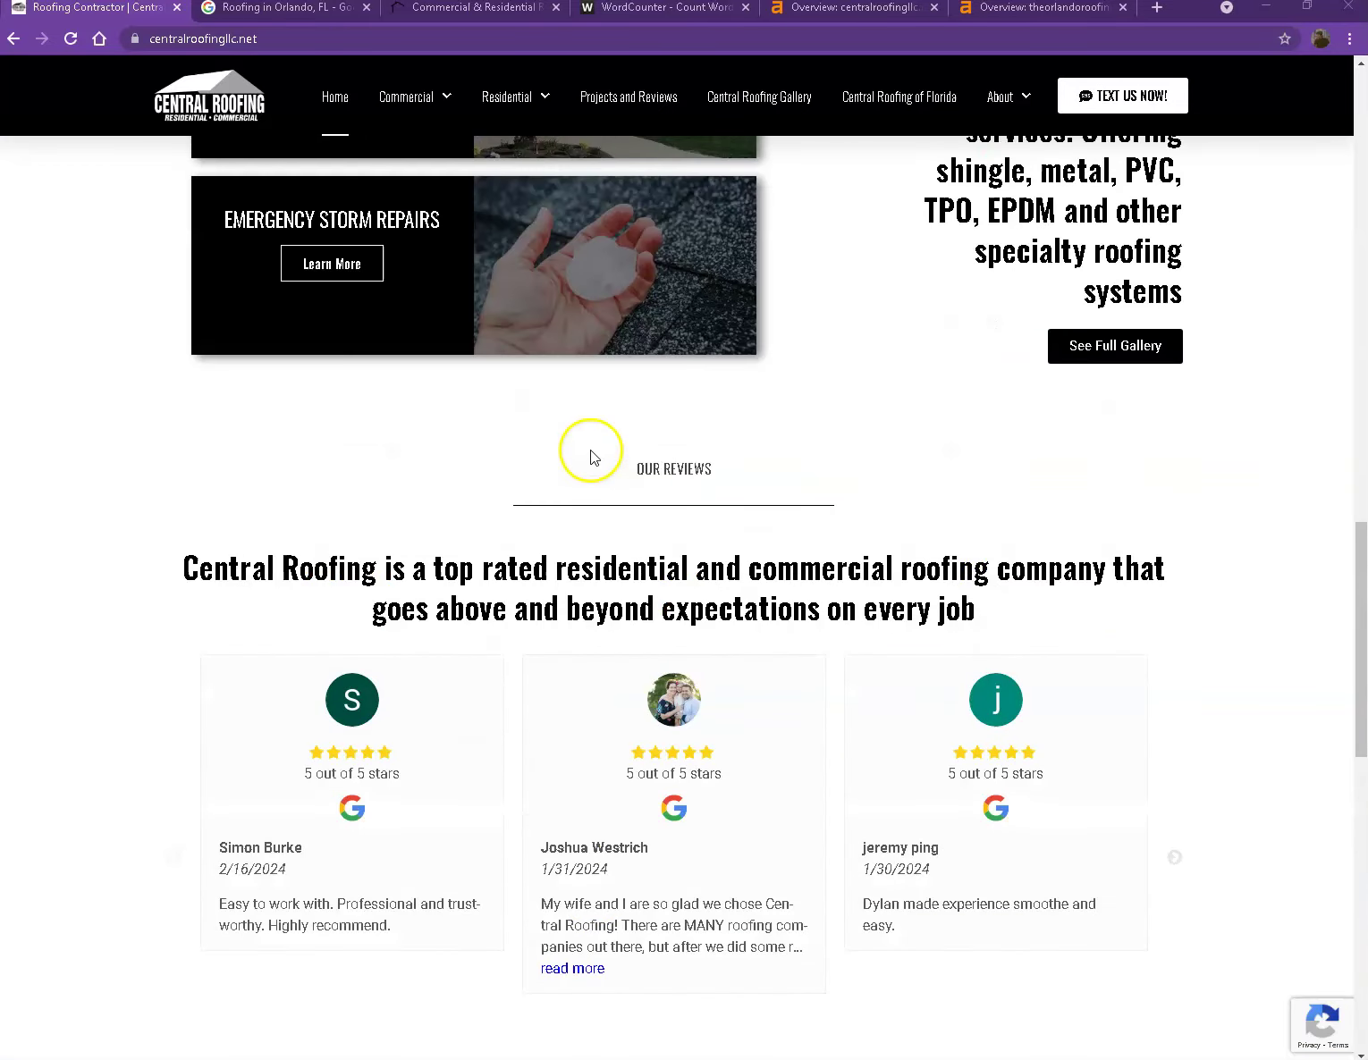
pyautogui.scroll(6, 589, 458)
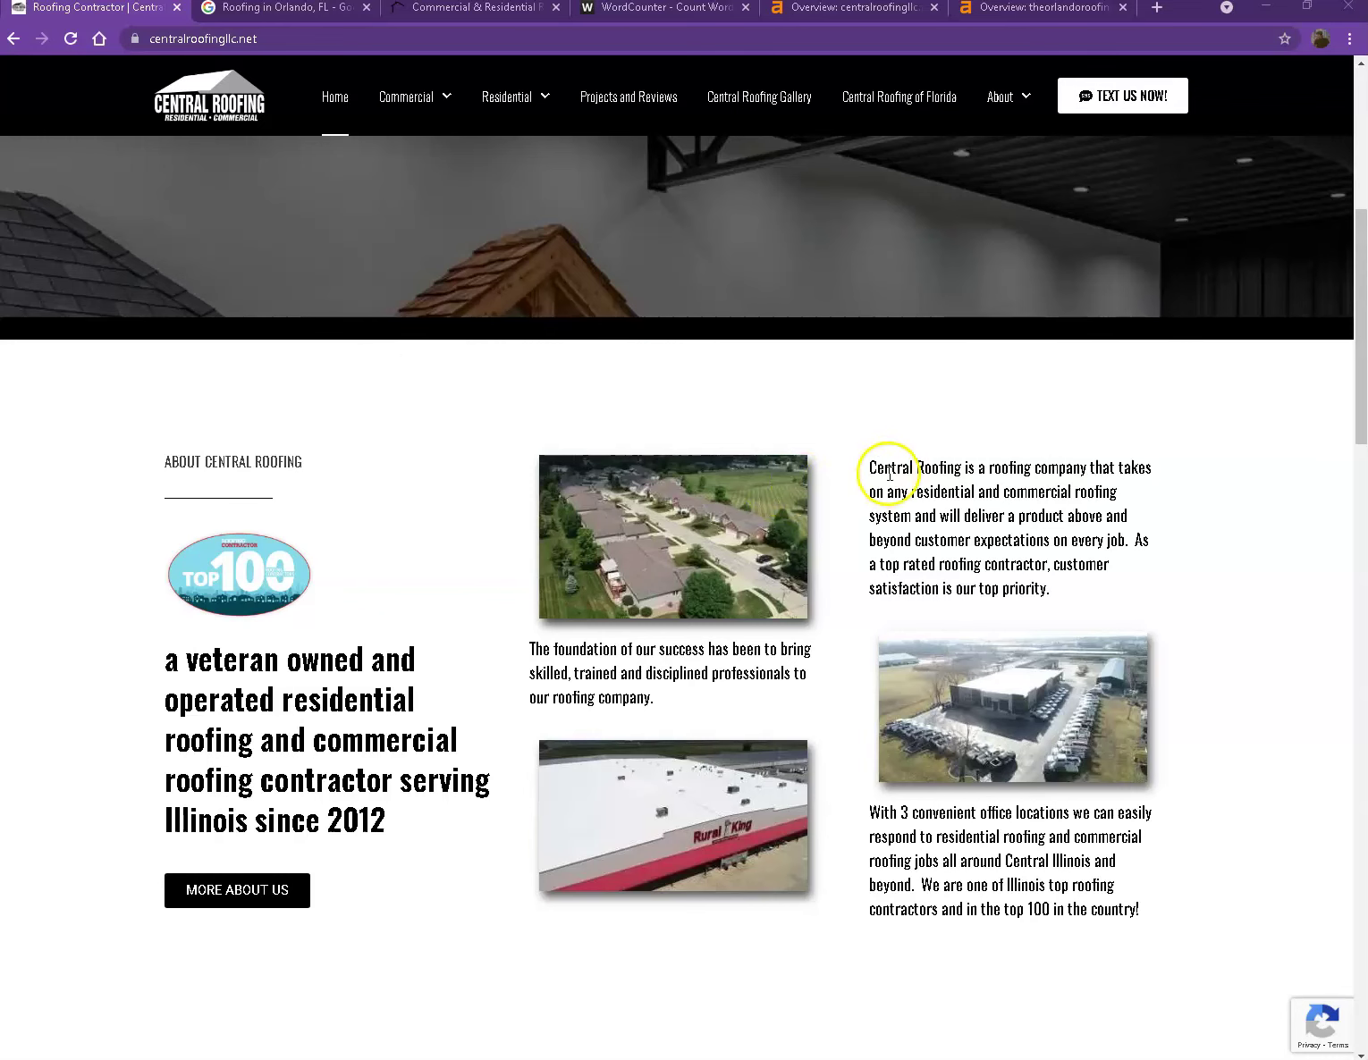
# - Copy the entire Central Roofing homepage text into WordCounter, replacing the existing text, and check the word count
pyautogui.hotkey('ctrl', 'a')
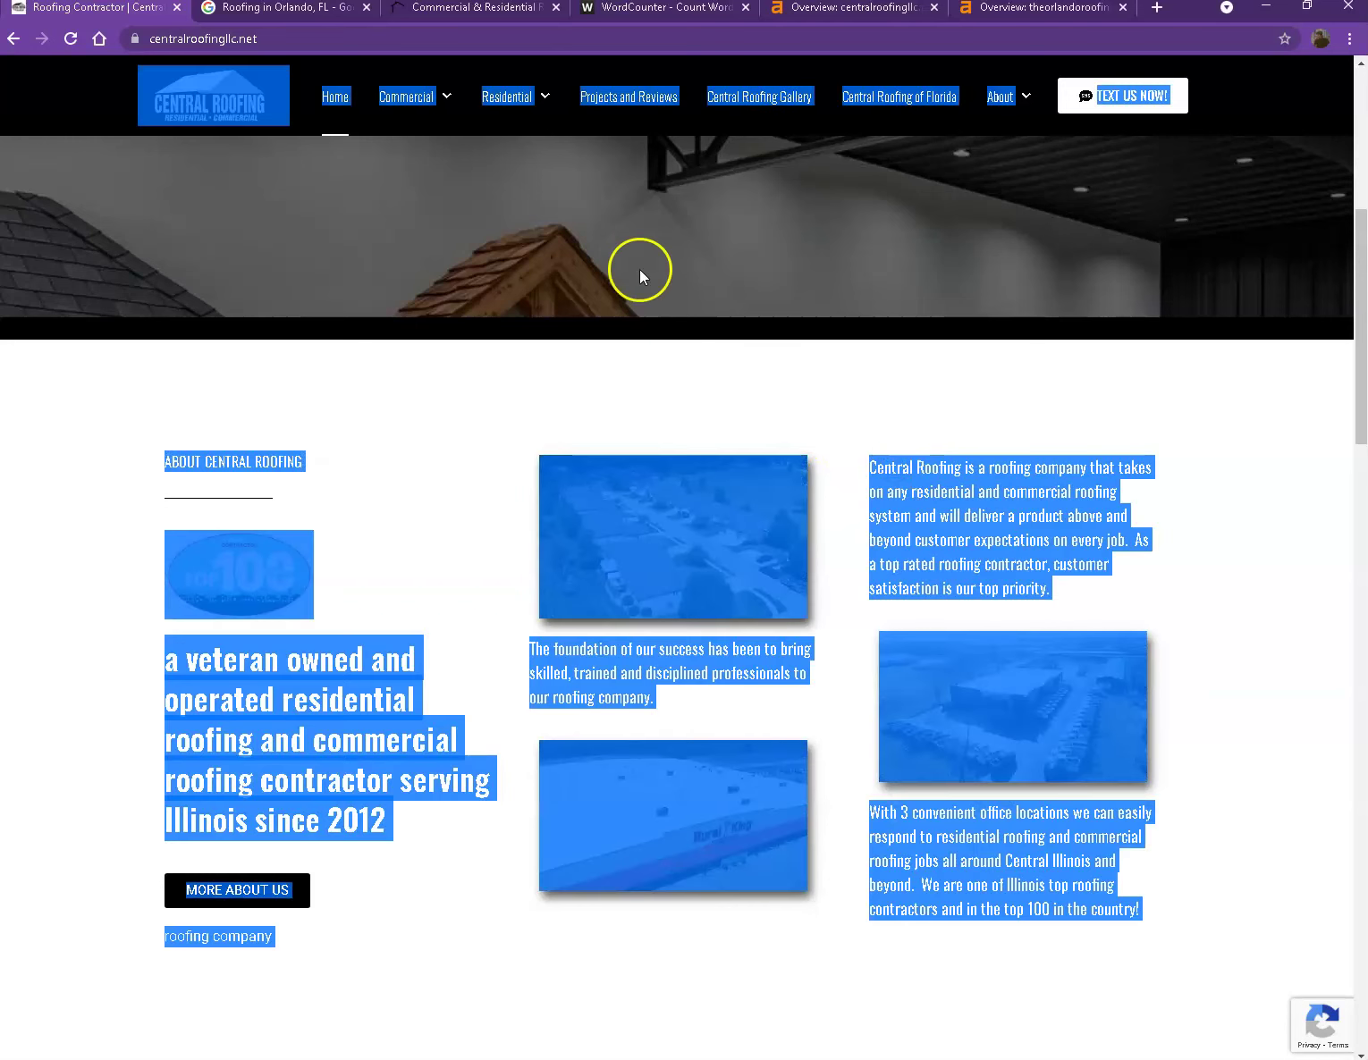
pyautogui.click(614, 19)
pyautogui.click(430, 370)
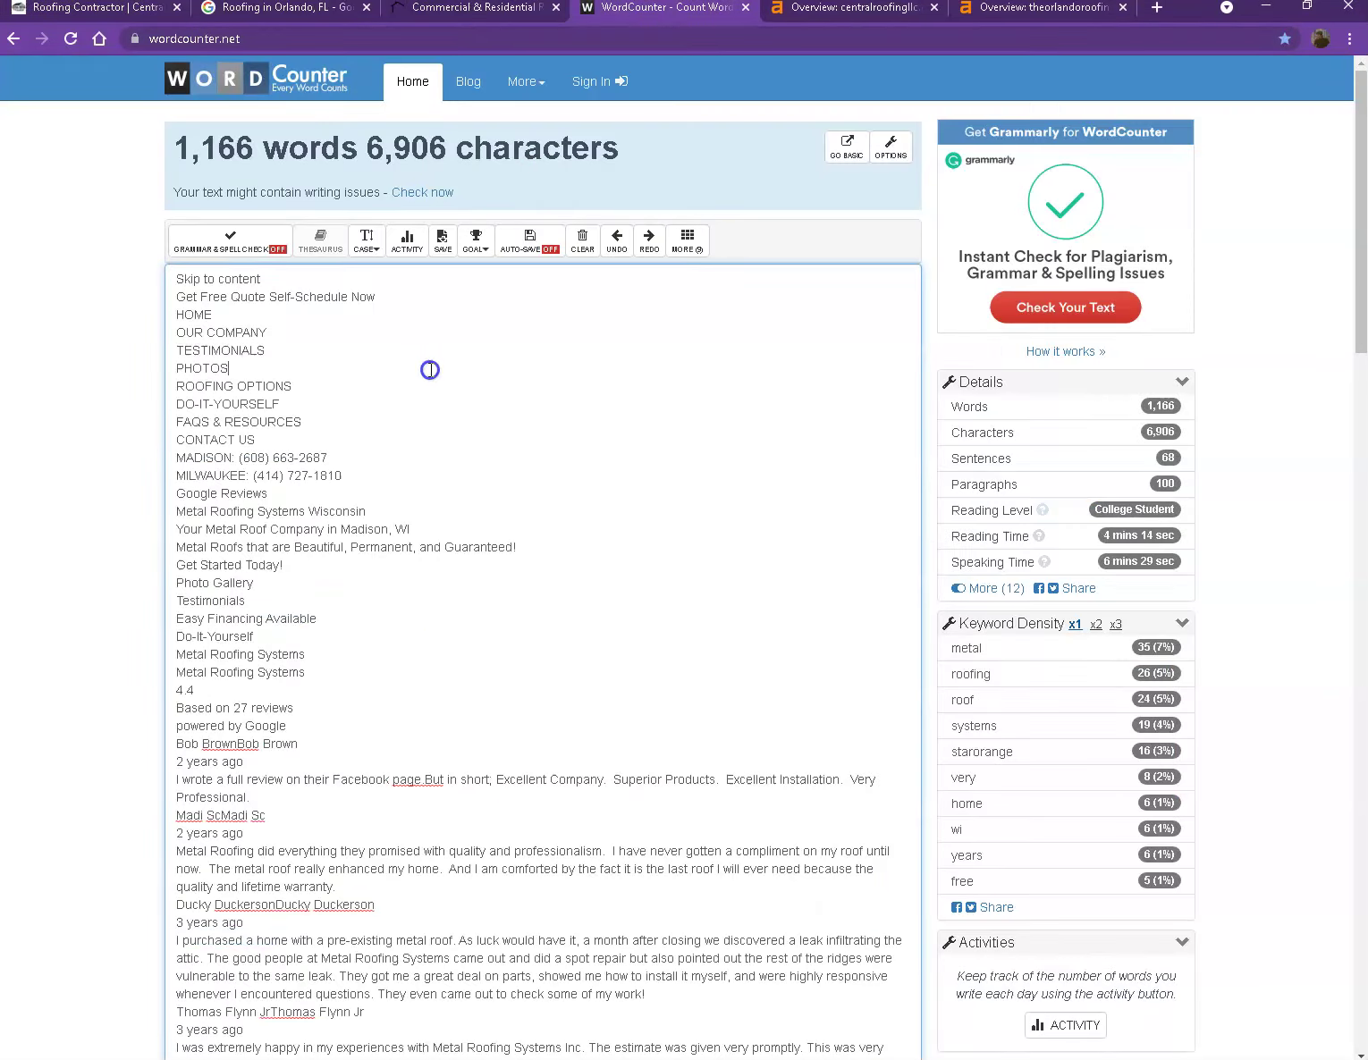
pyautogui.hotkey('ctrl', 'a')
pyautogui.hotkey('ctrl', 'v')
pyautogui.scroll(7, 464, 391)
pyautogui.scroll(2, 489, 432)
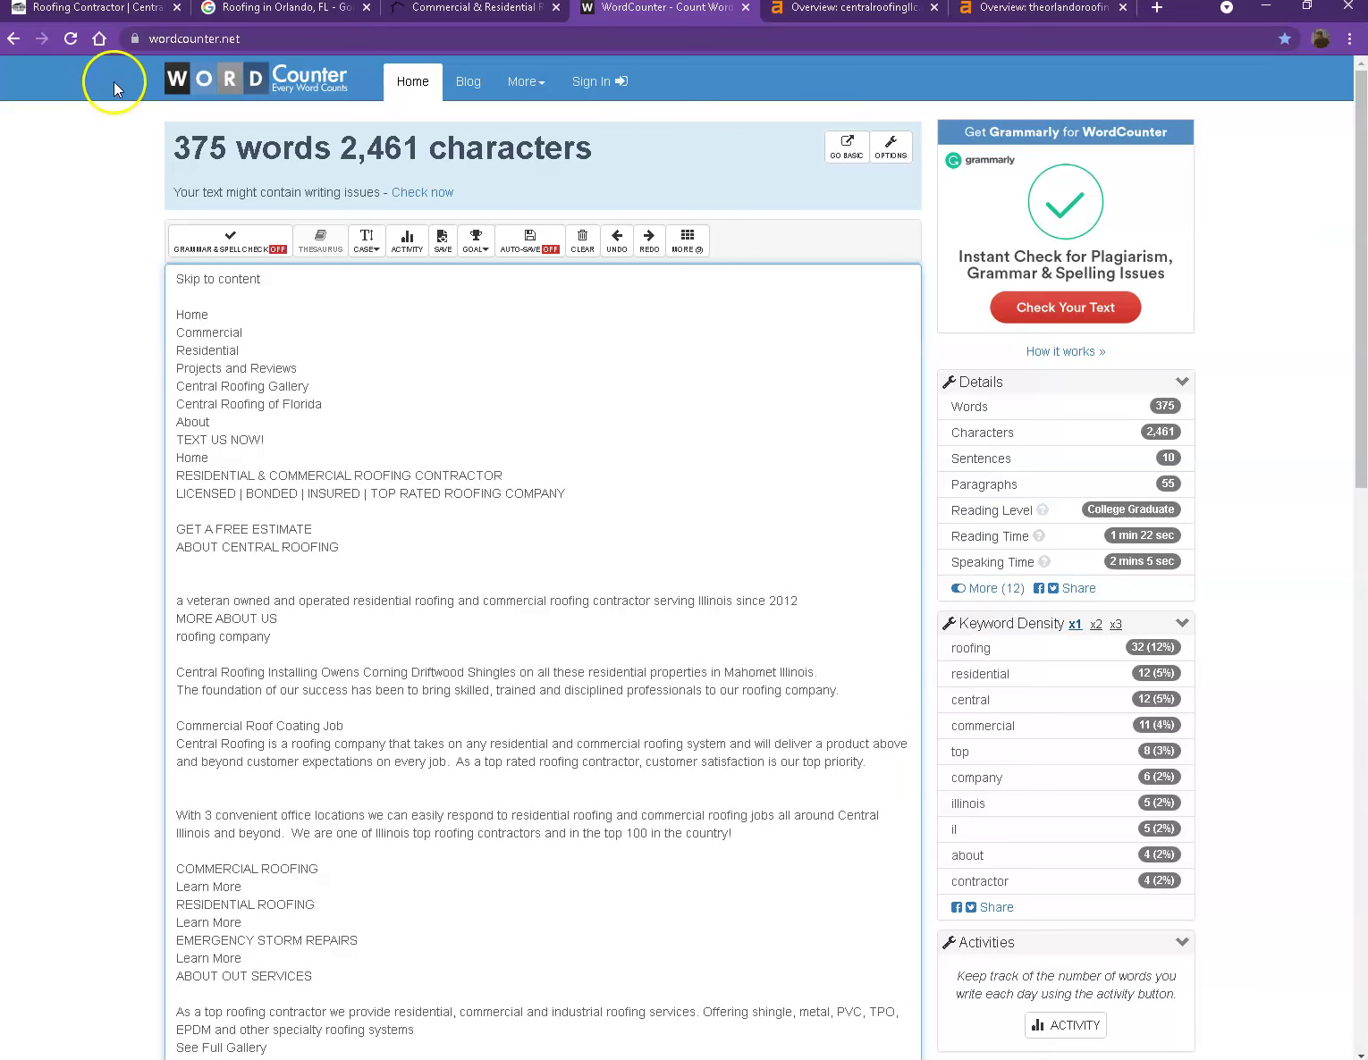
# - Return to the Central Roofing homepage, clear the text selection and examine its about section and main heading
pyautogui.click(103, 11)
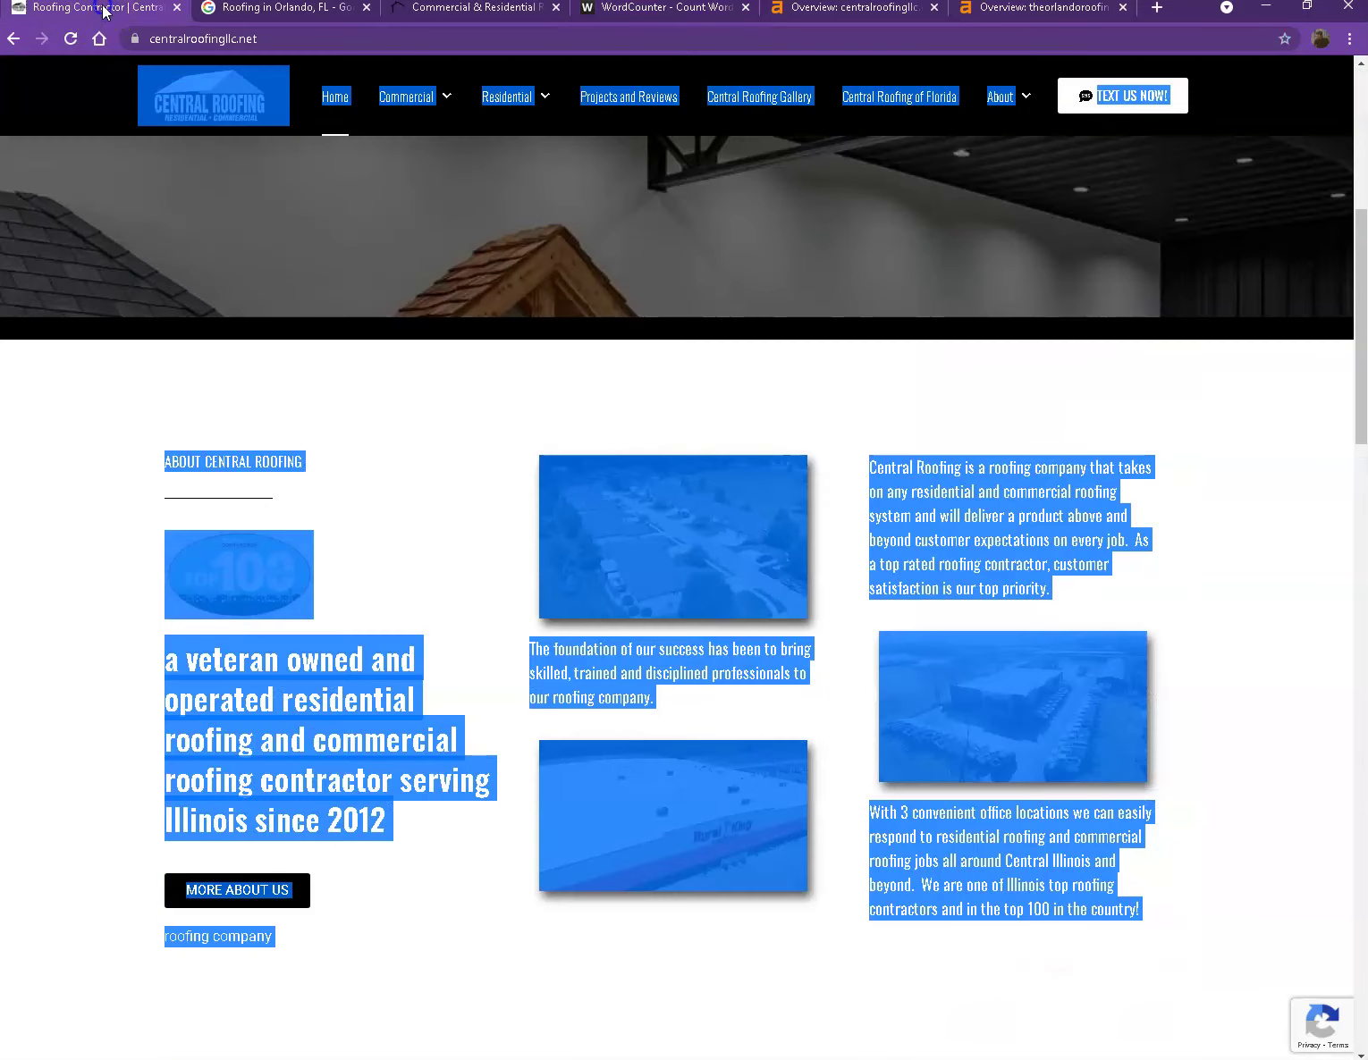
pyautogui.click(98, 380)
pyautogui.scroll(-3, 105, 429)
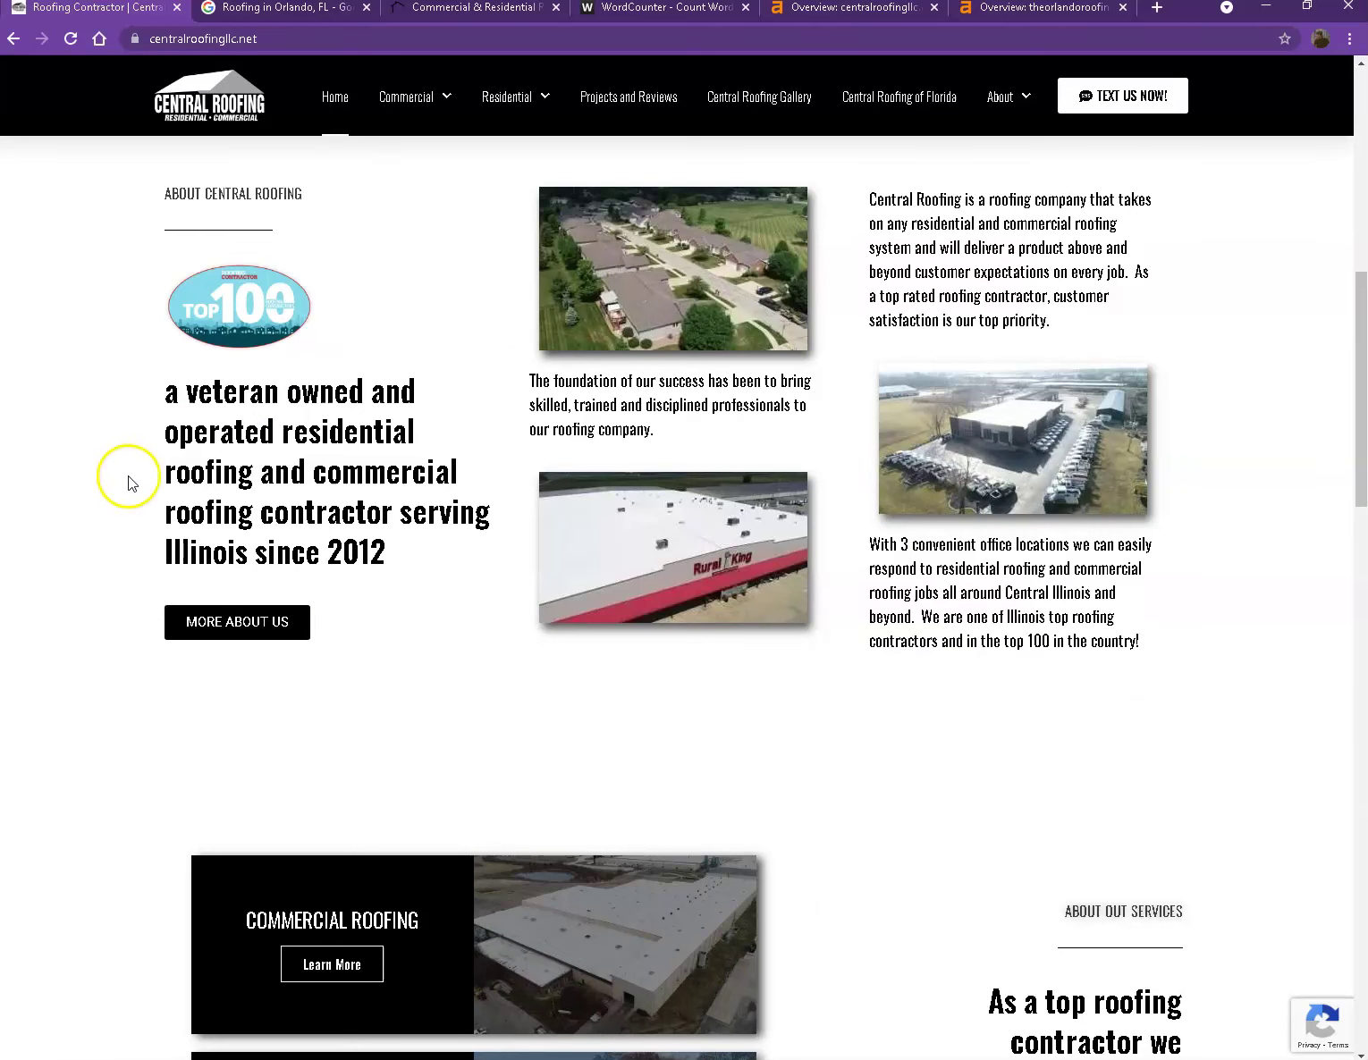
pyautogui.scroll(10, 120, 522)
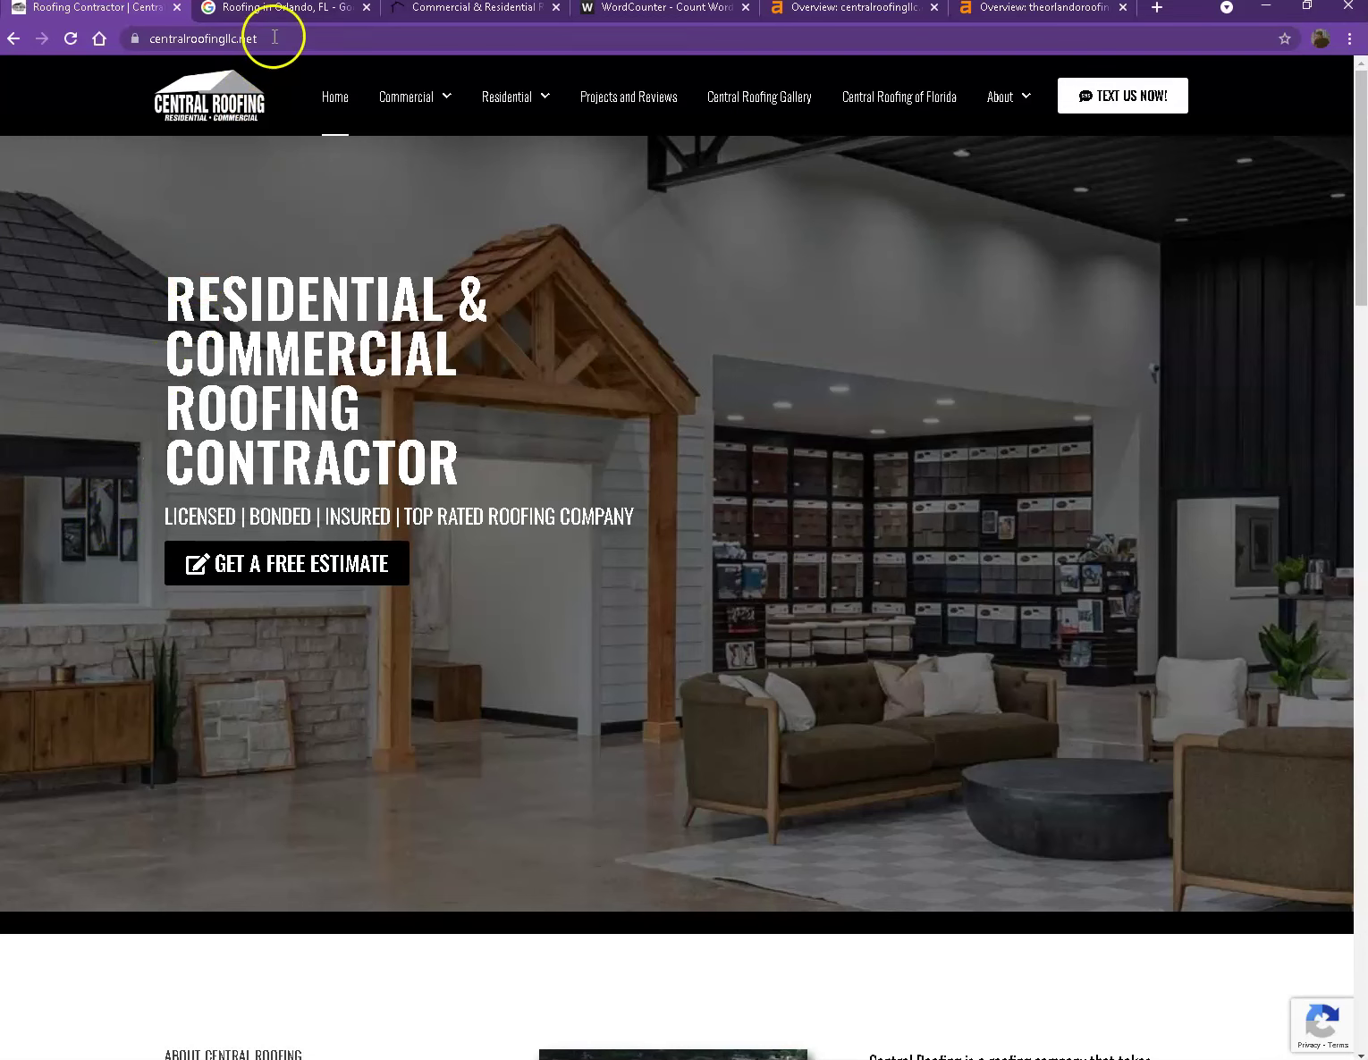
# - Examine the Google results for "Roofing in Orlando, FL", from the business listings through the organic results to the related searches
pyautogui.click(286, 10)
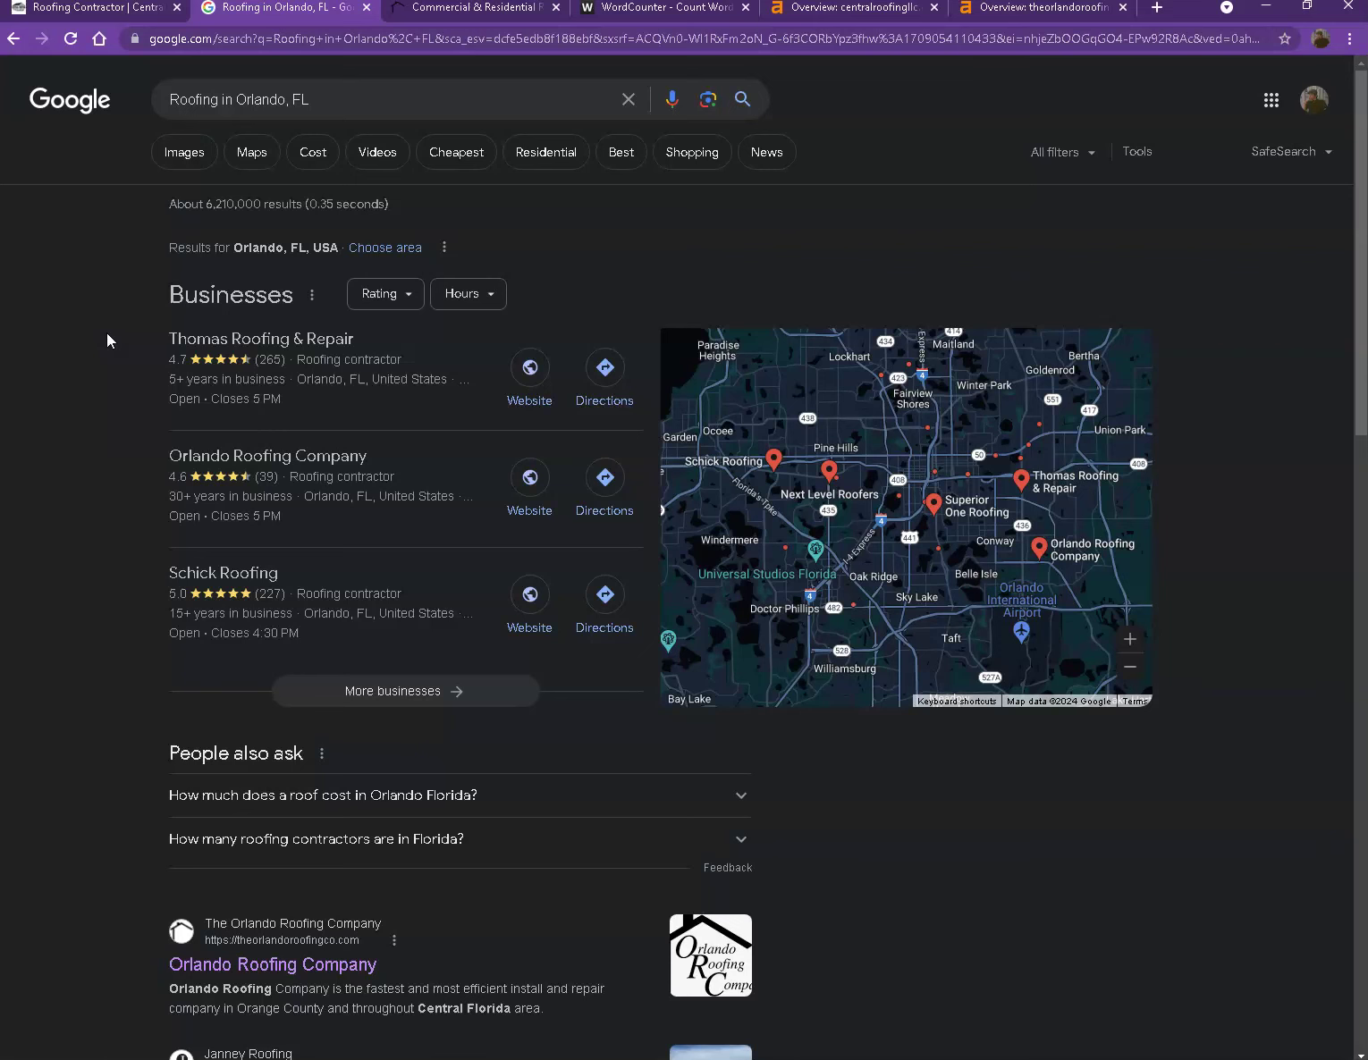
pyautogui.scroll(-6, 116, 338)
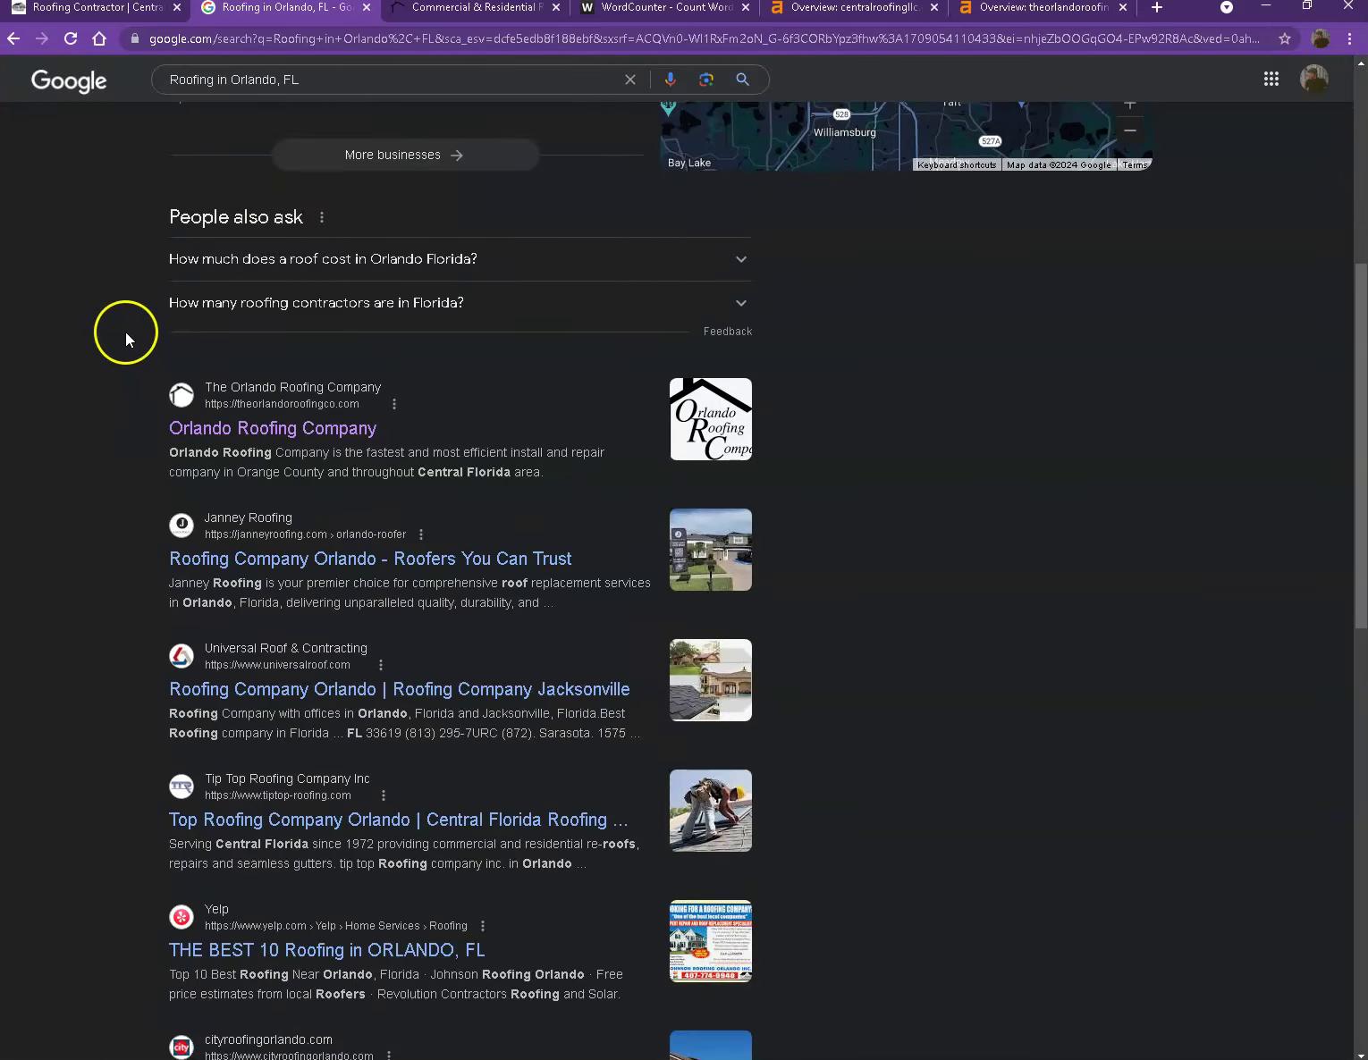
pyautogui.scroll(-4, 128, 434)
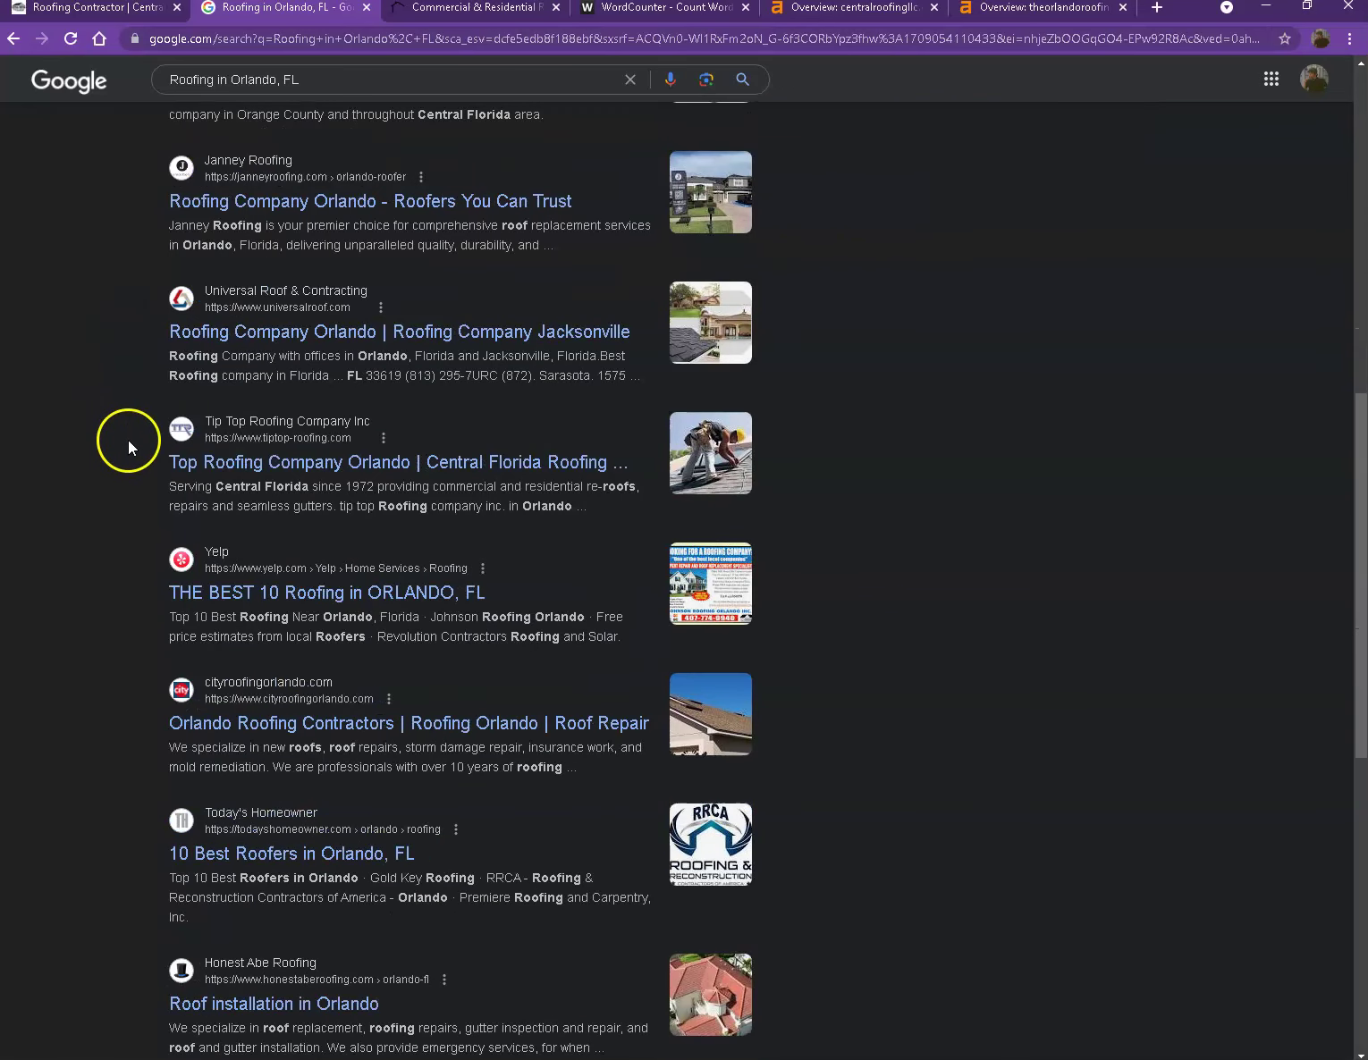
pyautogui.scroll(-3, 128, 435)
pyautogui.scroll(-2, 128, 433)
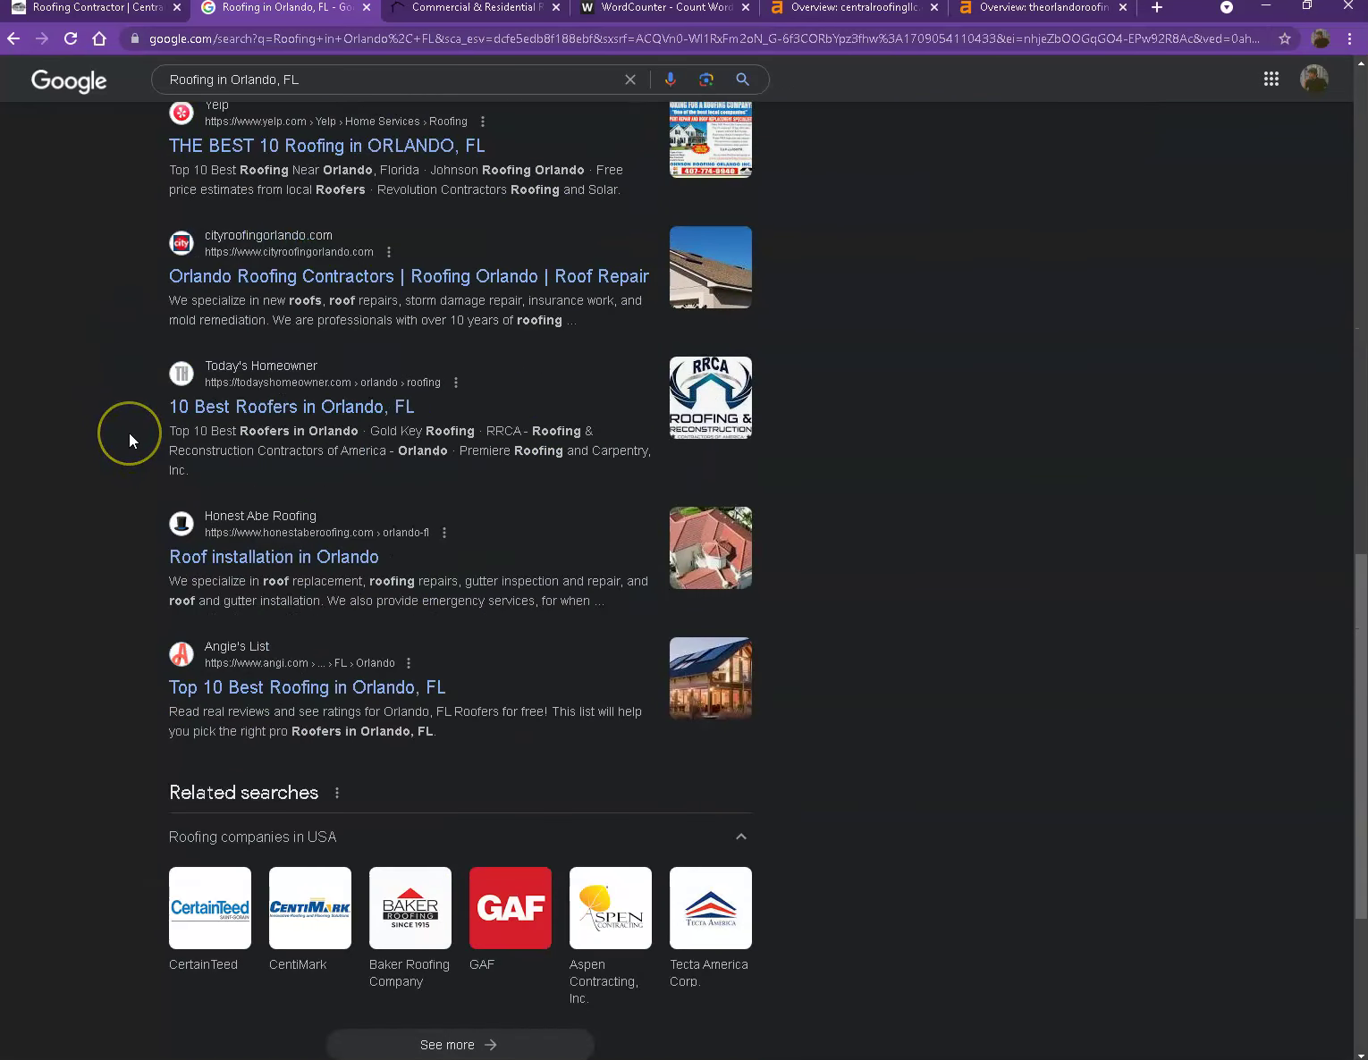
pyautogui.scroll(-3, 129, 438)
pyautogui.scroll(9, 128, 443)
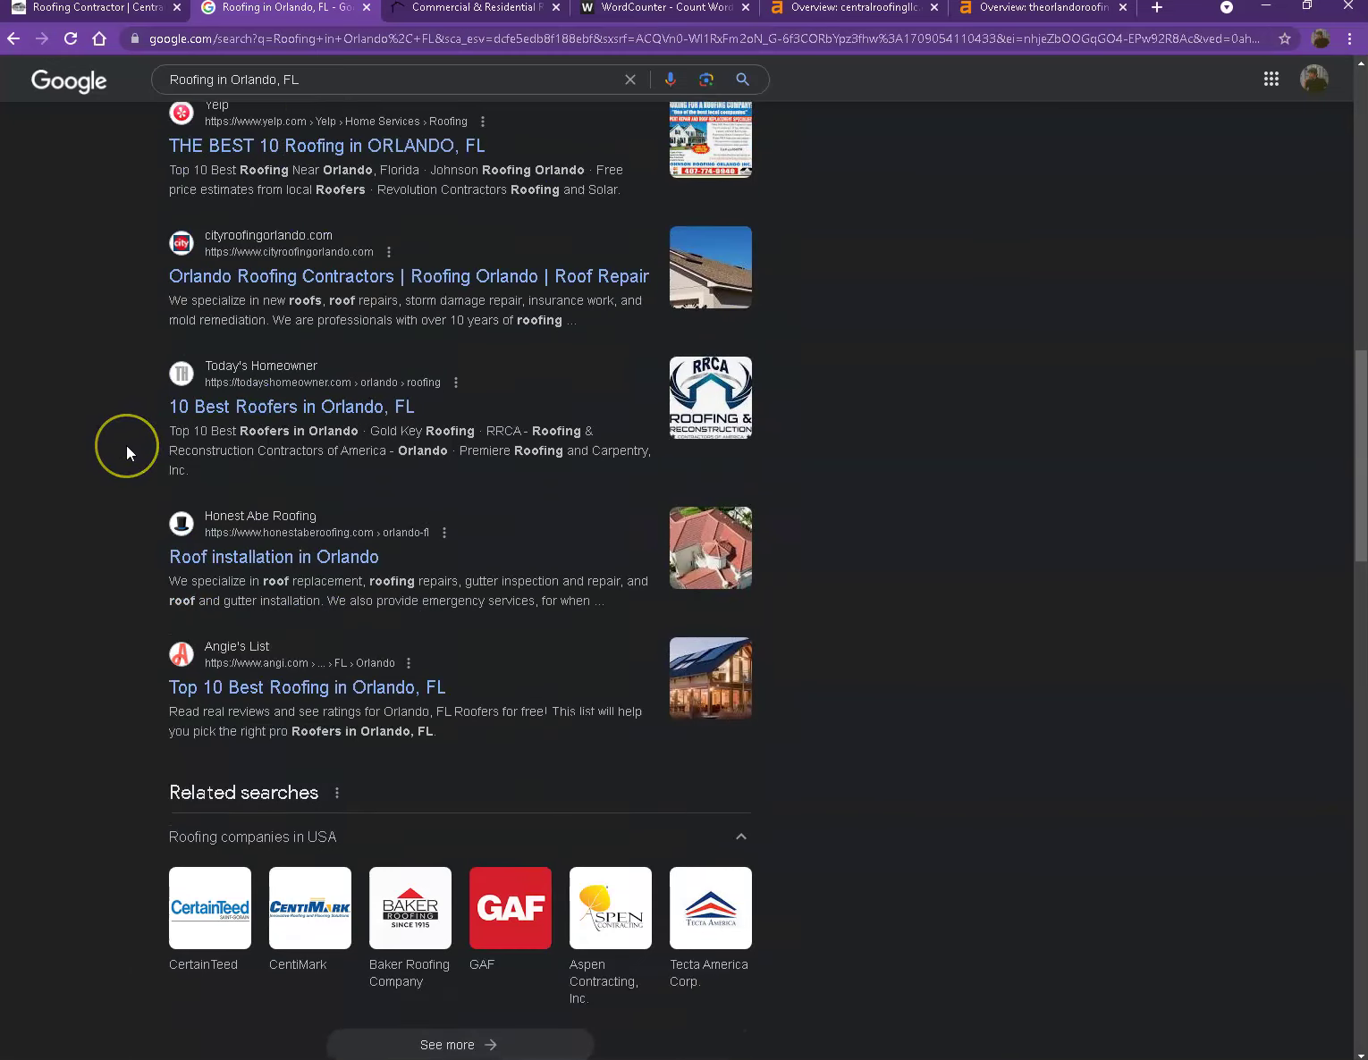
pyautogui.scroll(3, 126, 445)
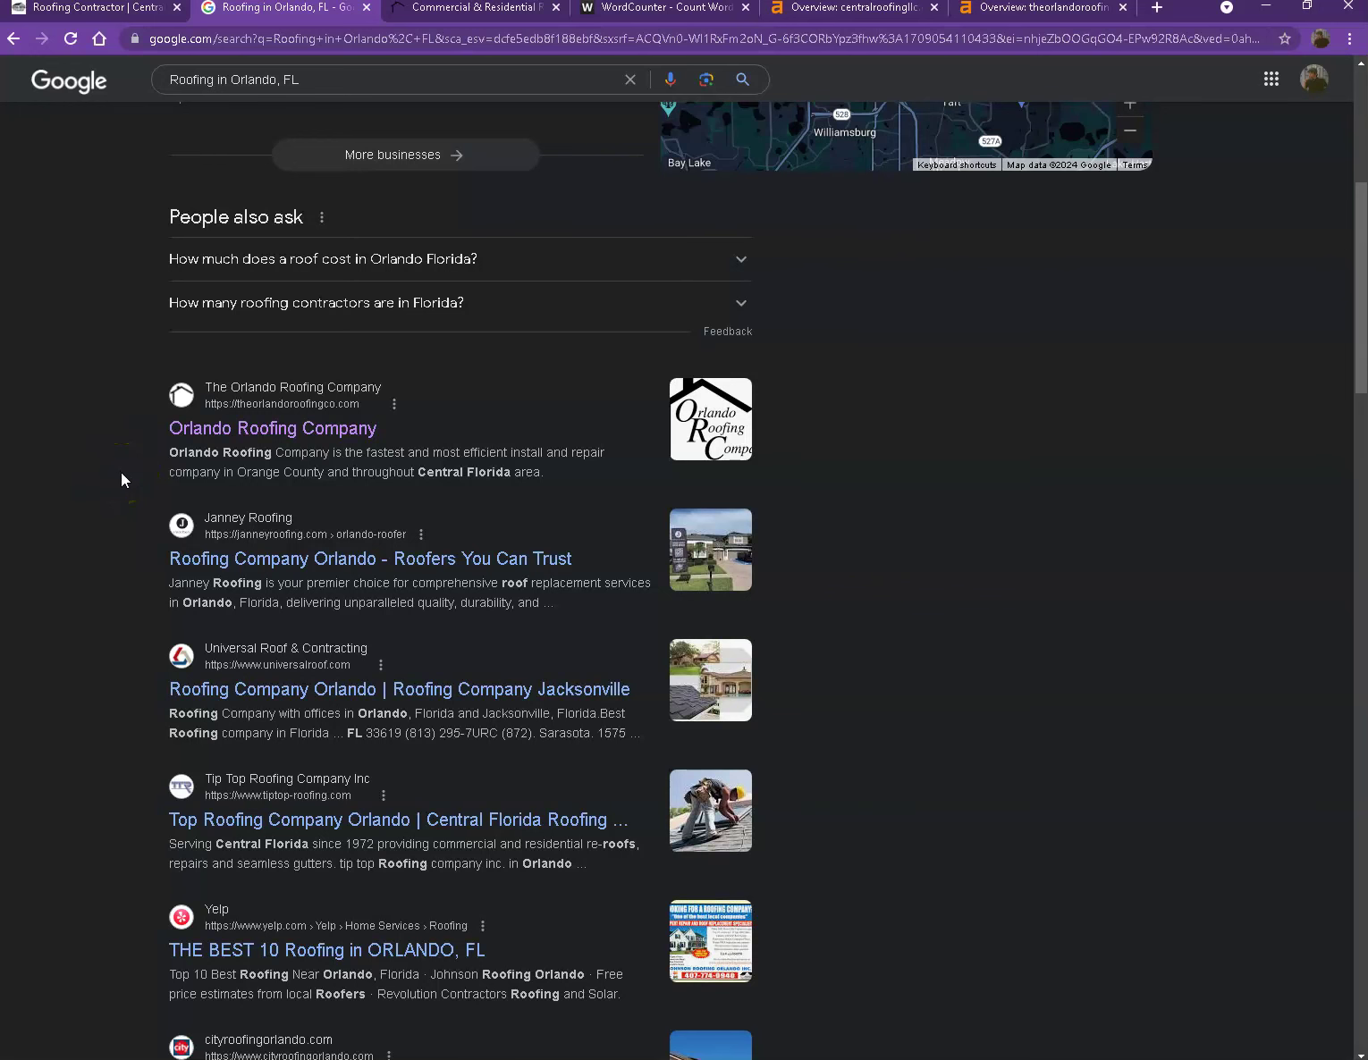
pyautogui.scroll(2, 131, 471)
pyautogui.scroll(-2, 131, 471)
# - Review the Orlando Roofing Company homepage from its quote form through the service text and testimonials to the footer
pyautogui.click(464, 10)
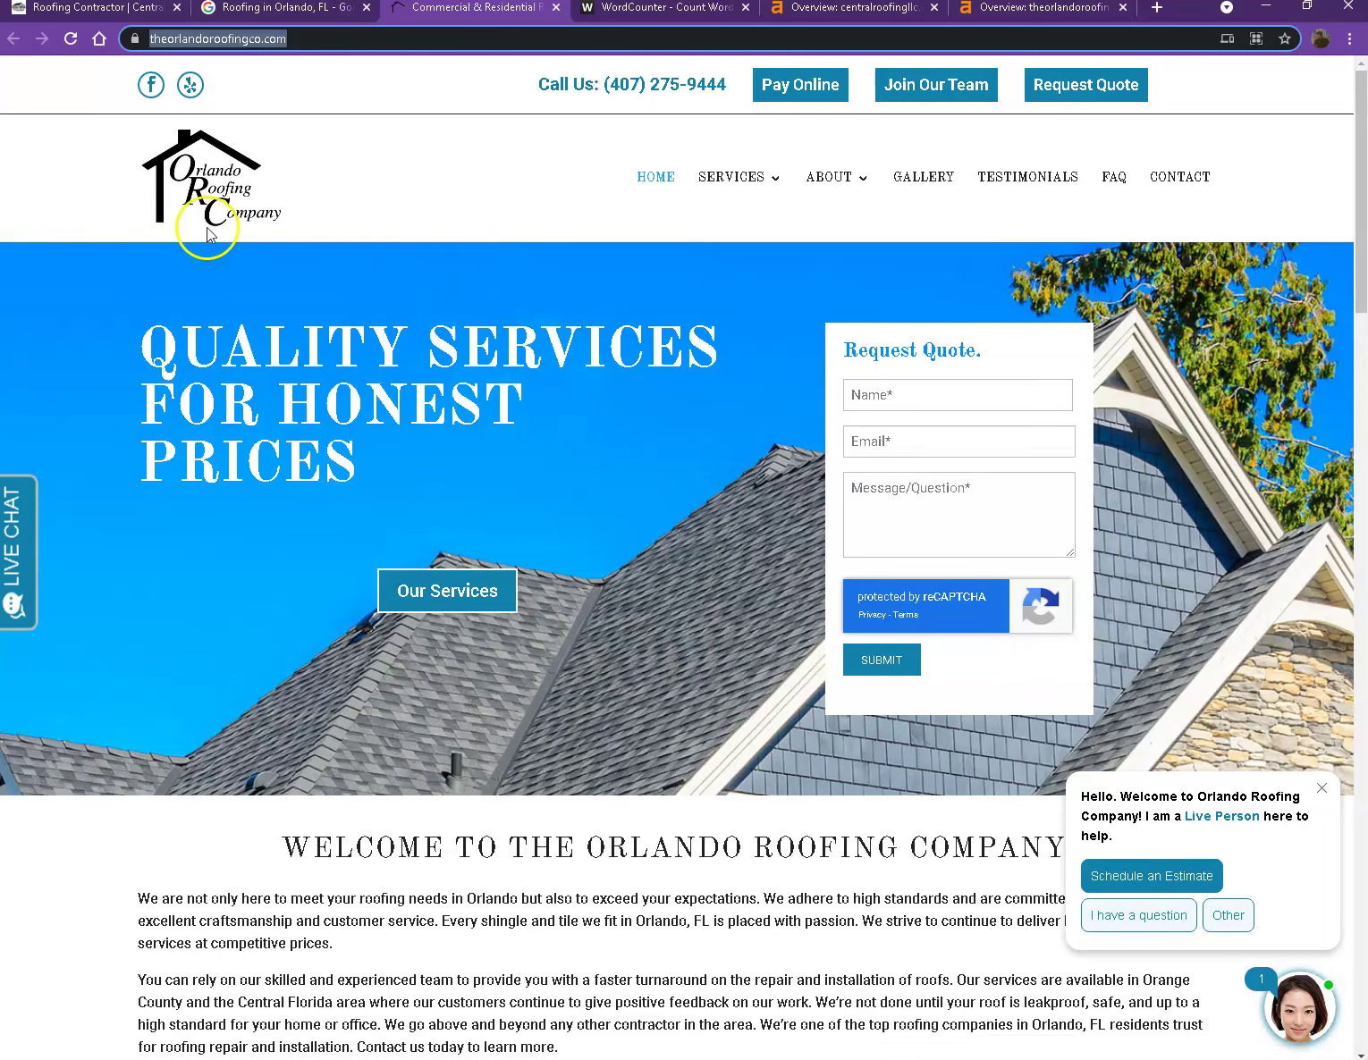
pyautogui.scroll(-8, 794, 341)
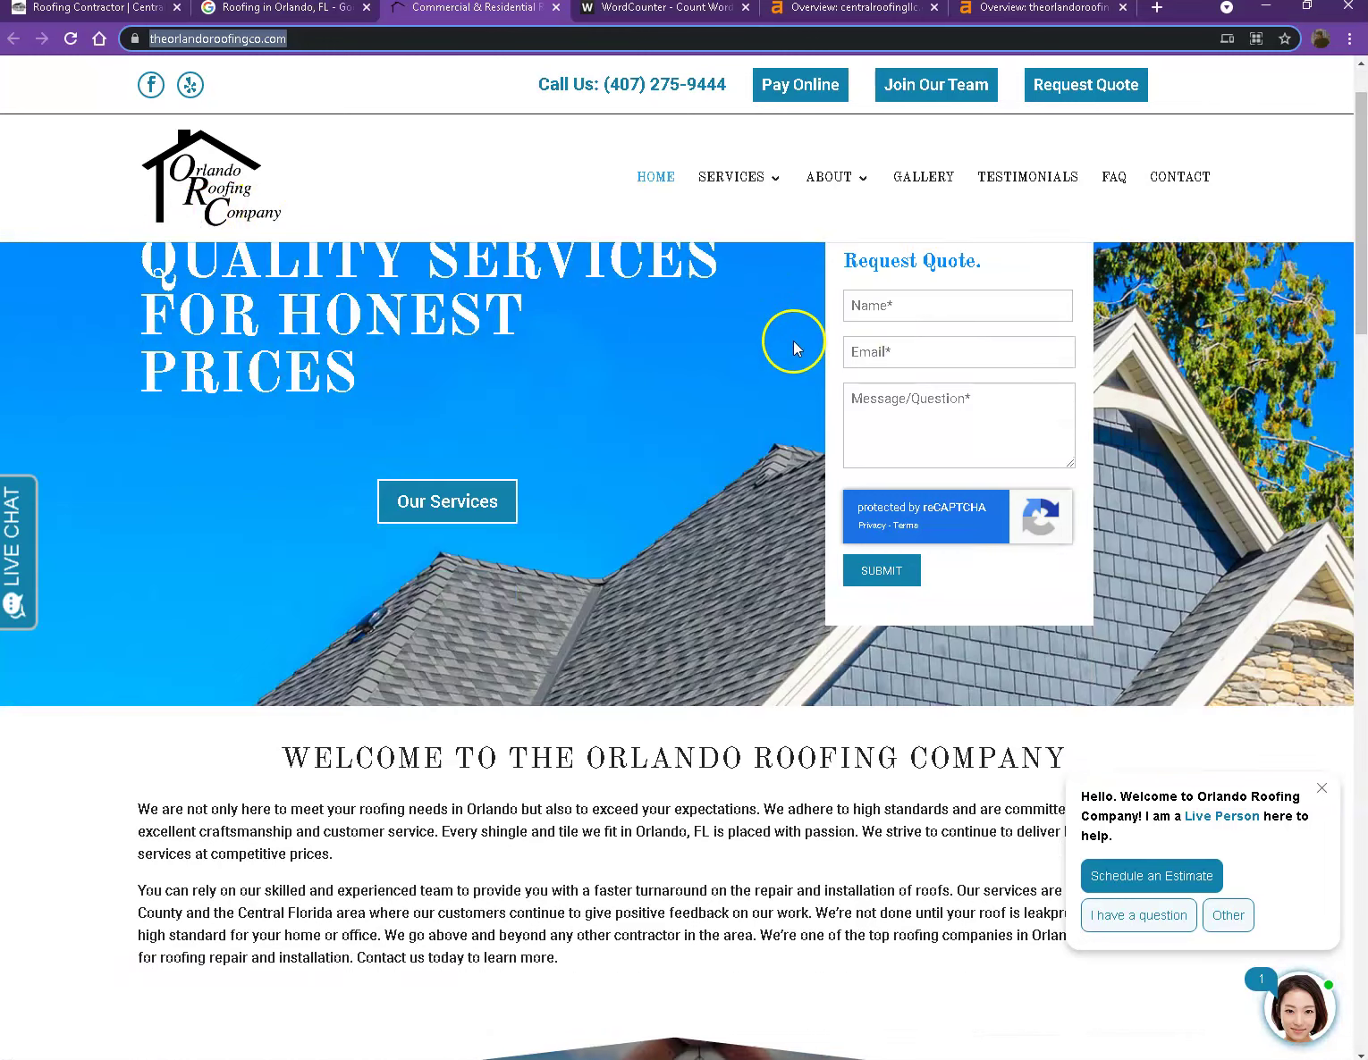
pyautogui.scroll(-18, 786, 343)
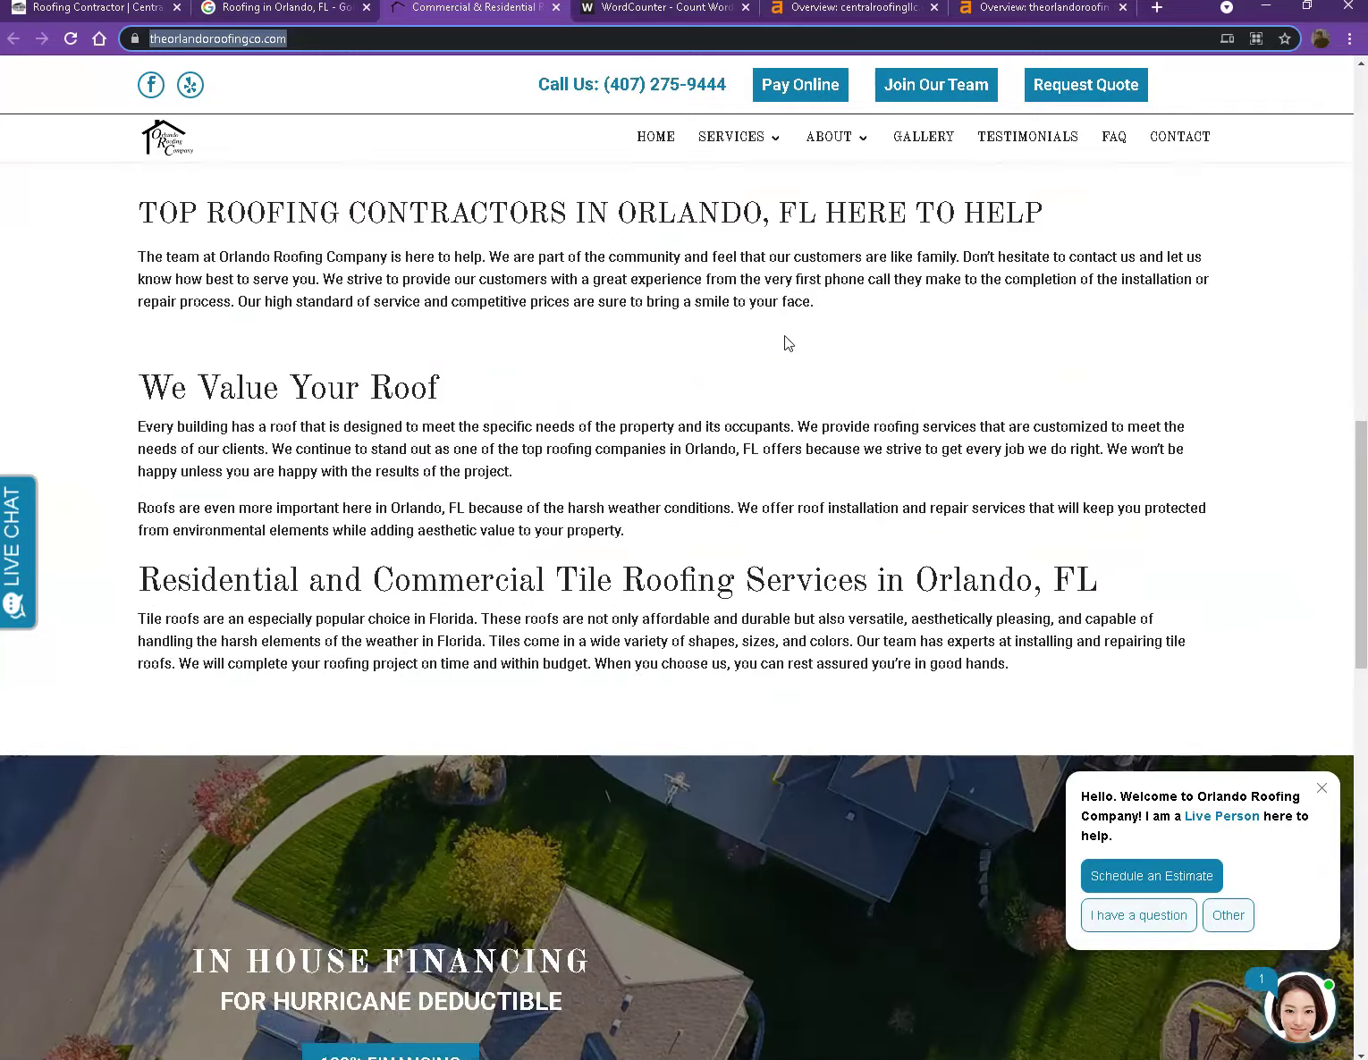
pyautogui.scroll(-8, 784, 338)
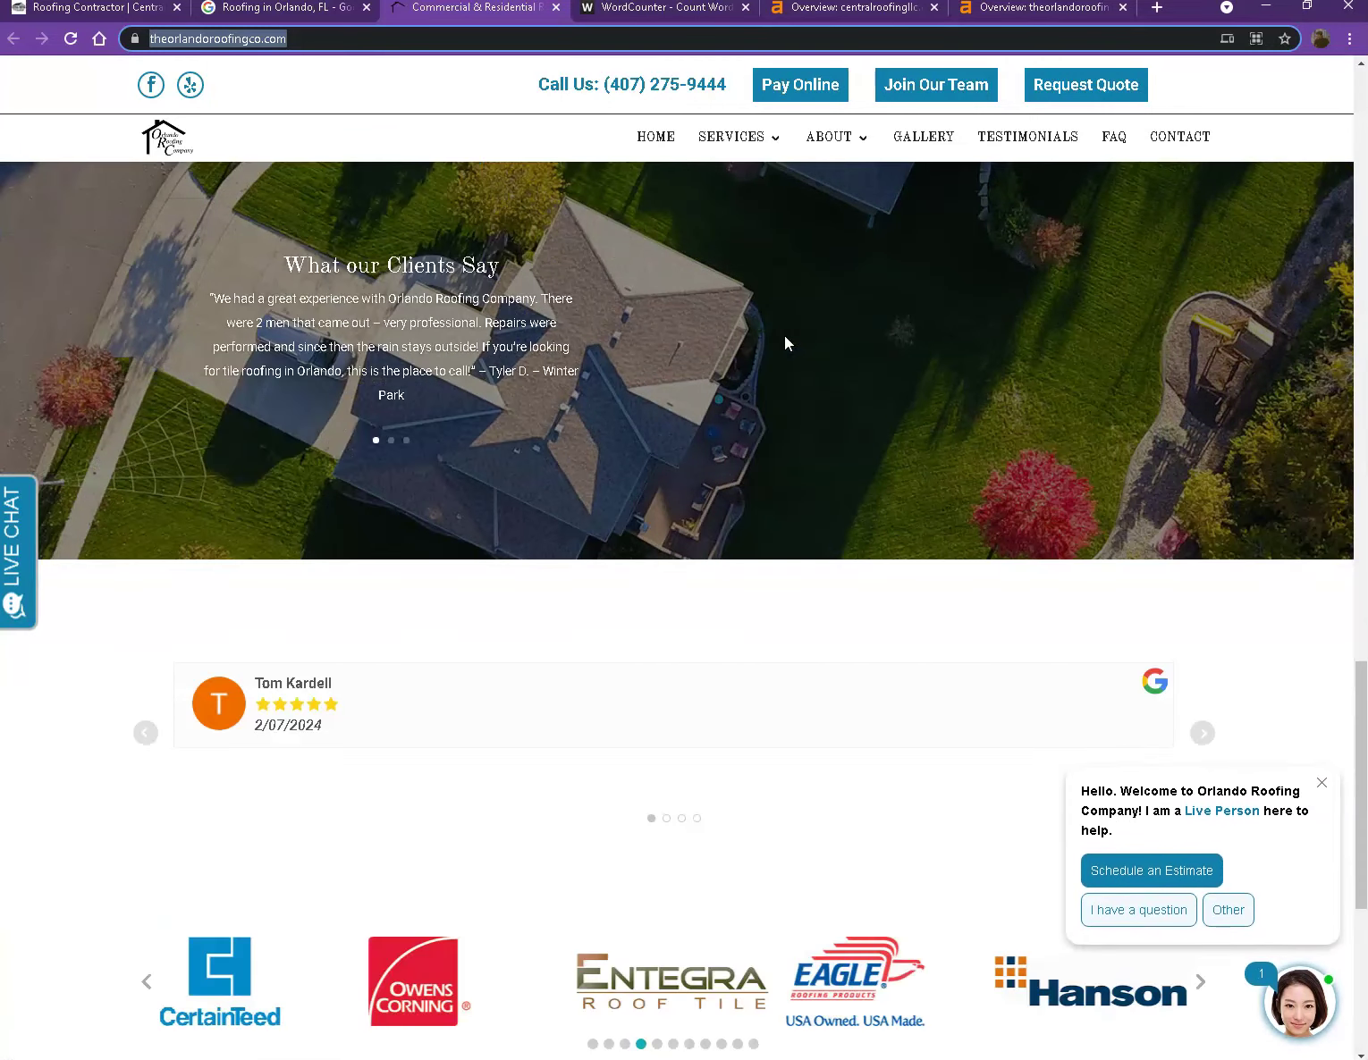
pyautogui.scroll(-3, 785, 338)
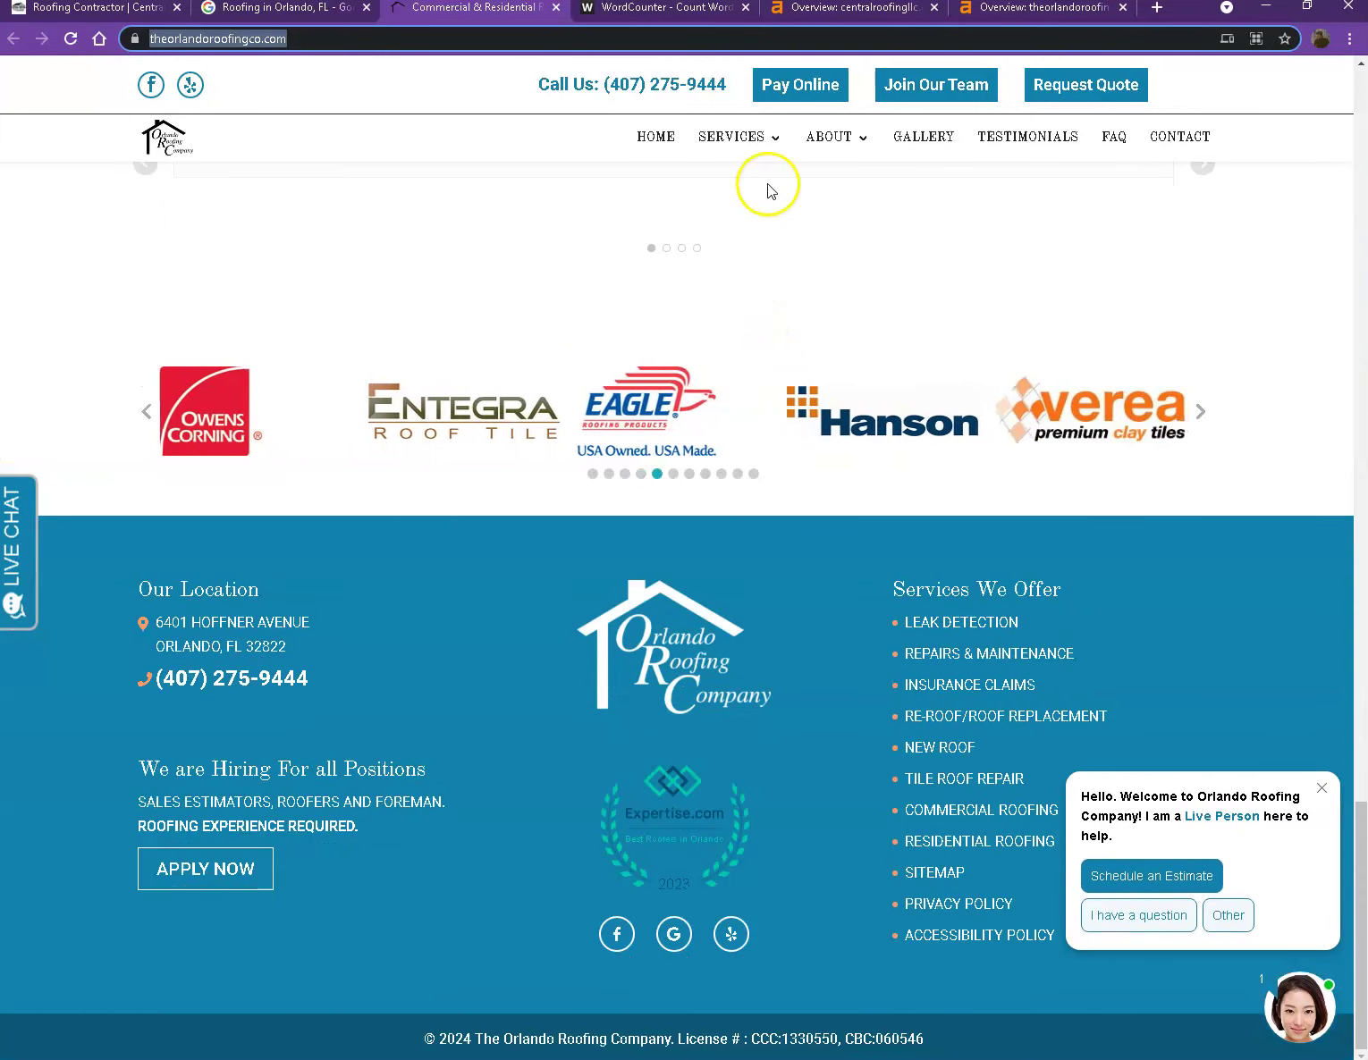
# - Compare the Ahrefs overviews of centralroofingllc.net and theorlandoroofingco.com for domain rating, URL rating, backlinks, referring domains, keywords and traffic
pyautogui.click(805, 12)
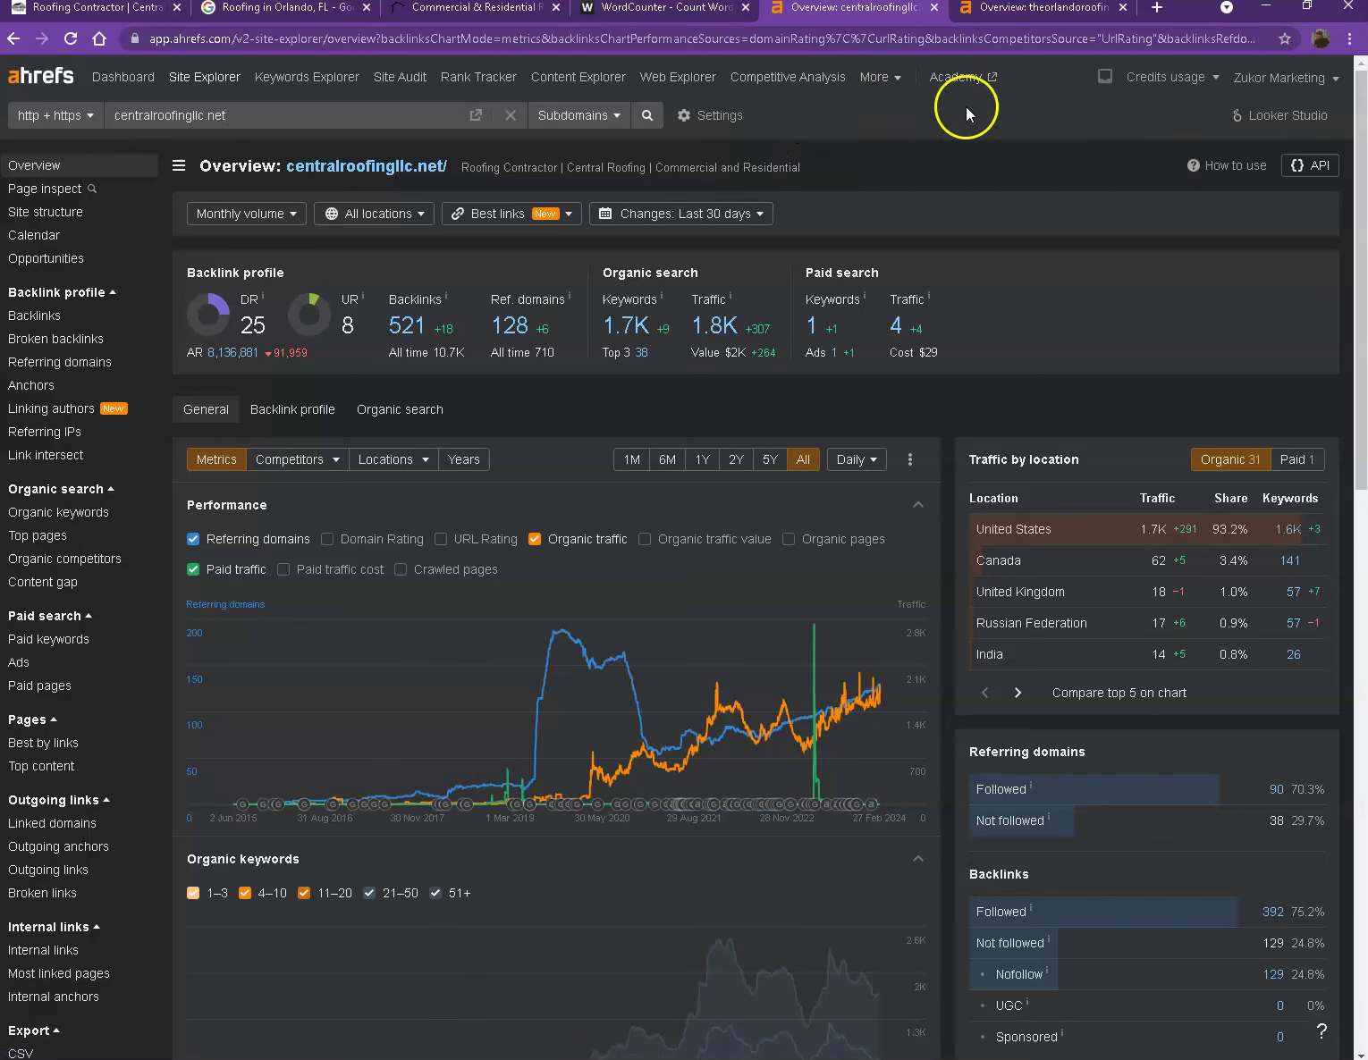
pyautogui.click(1005, 20)
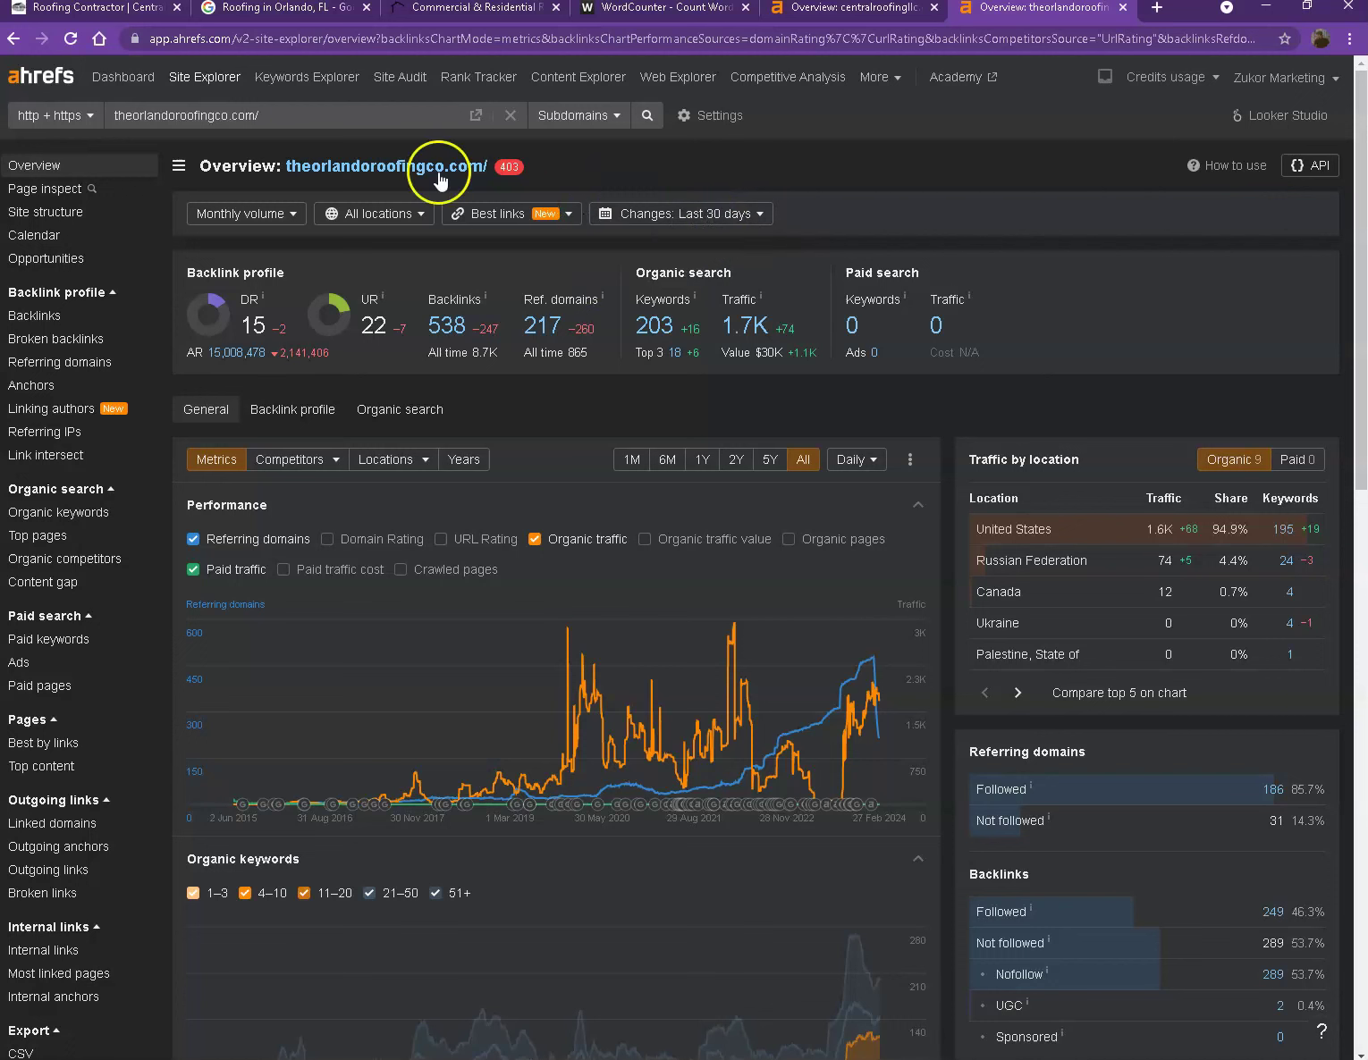
pyautogui.click(867, 10)
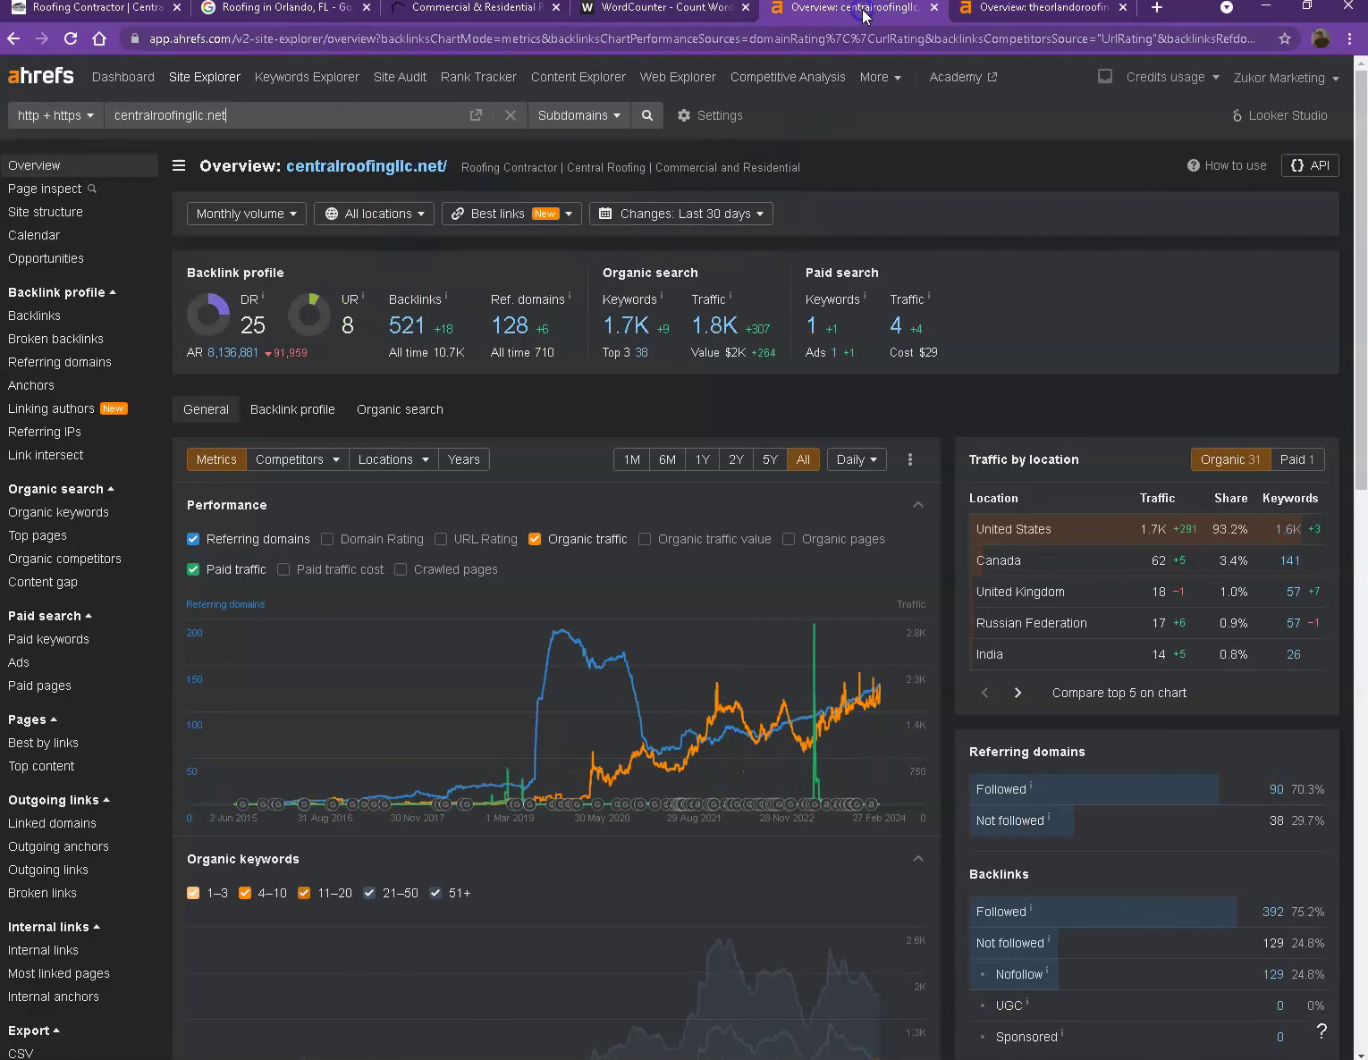
pyautogui.click(1022, 16)
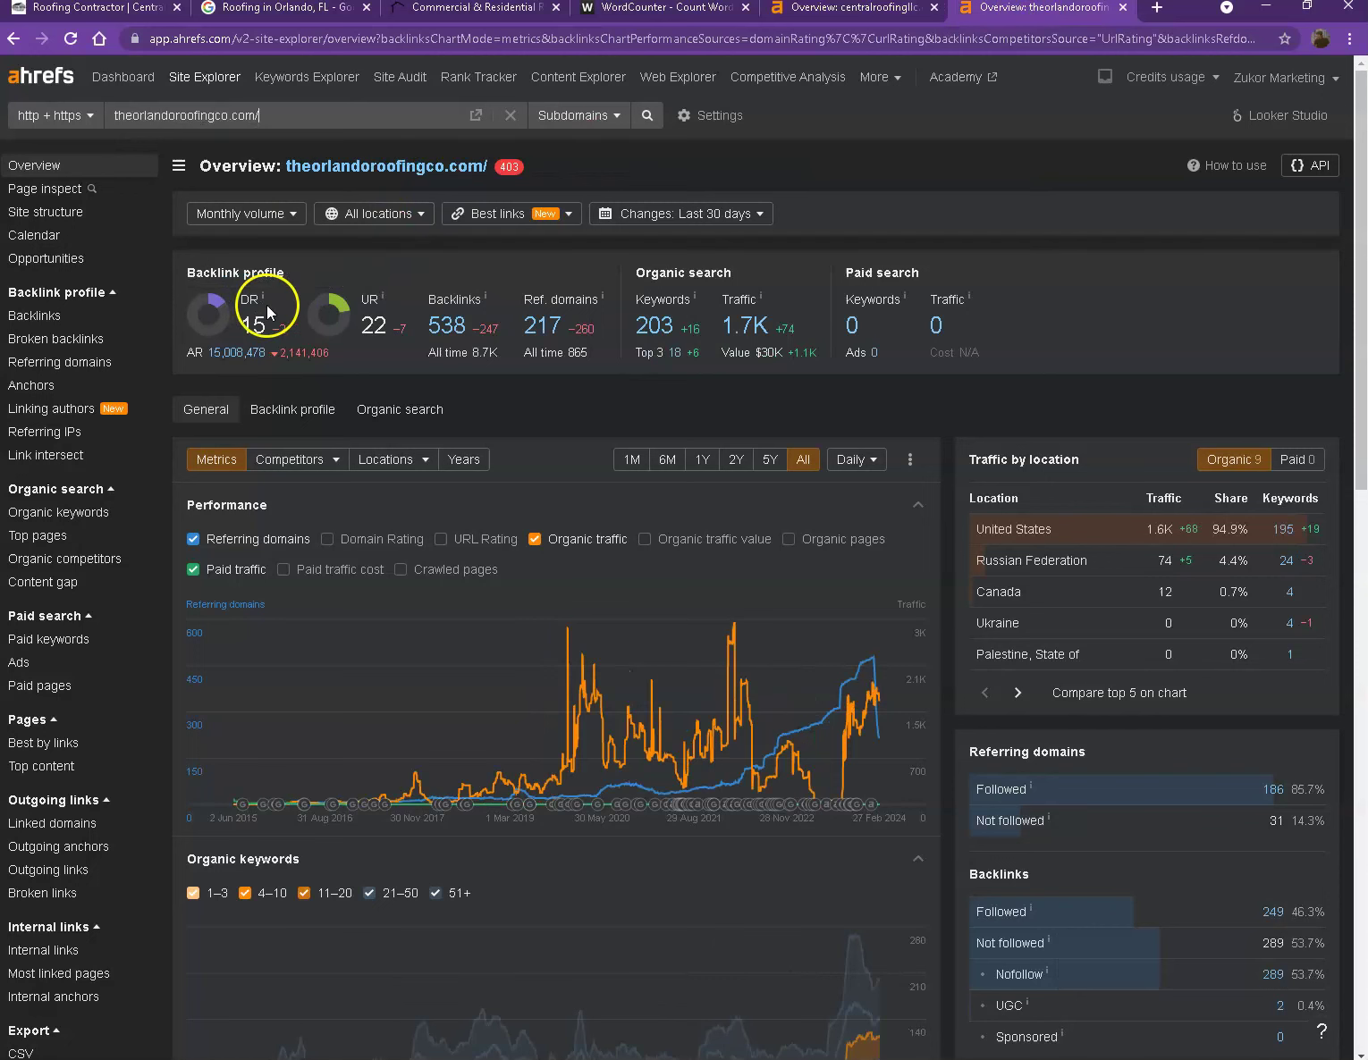
pyautogui.click(834, 10)
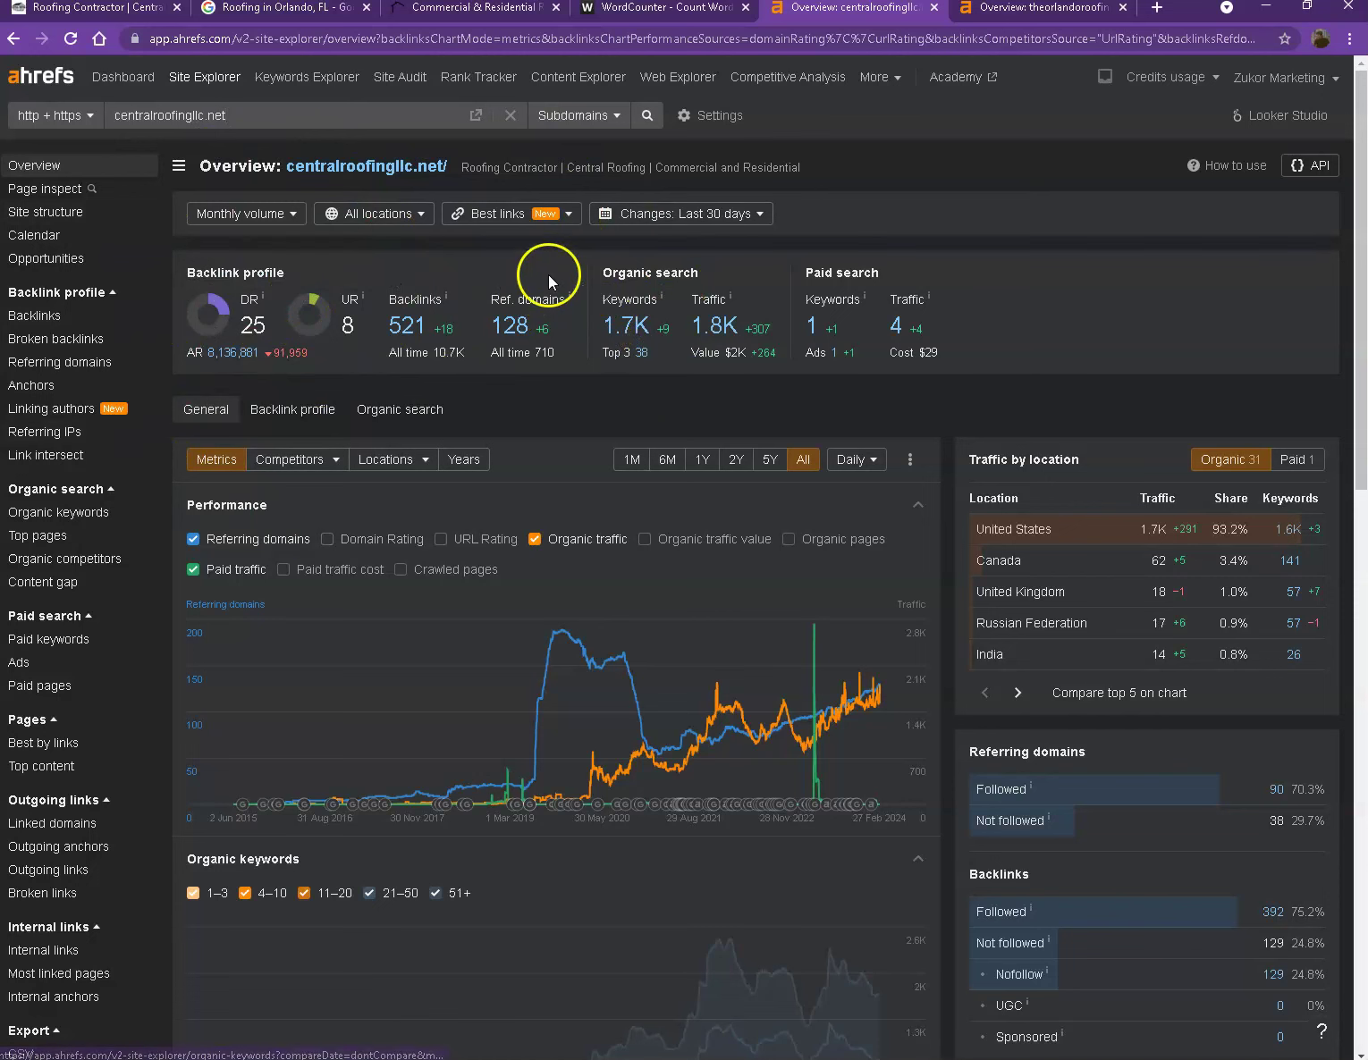
pyautogui.click(1000, 10)
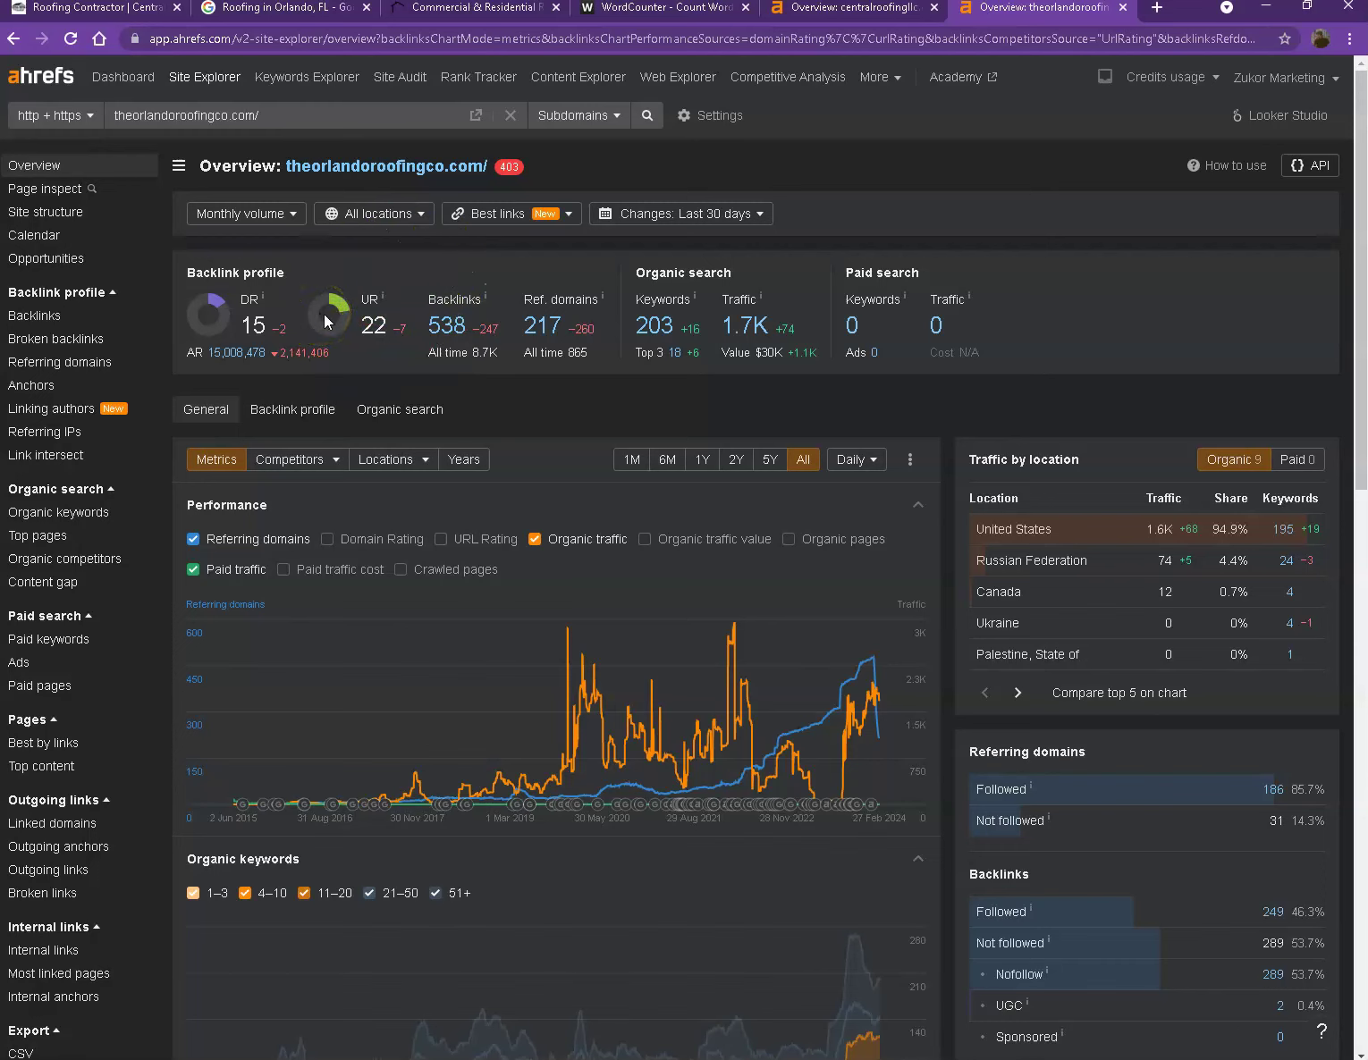
pyautogui.click(818, 9)
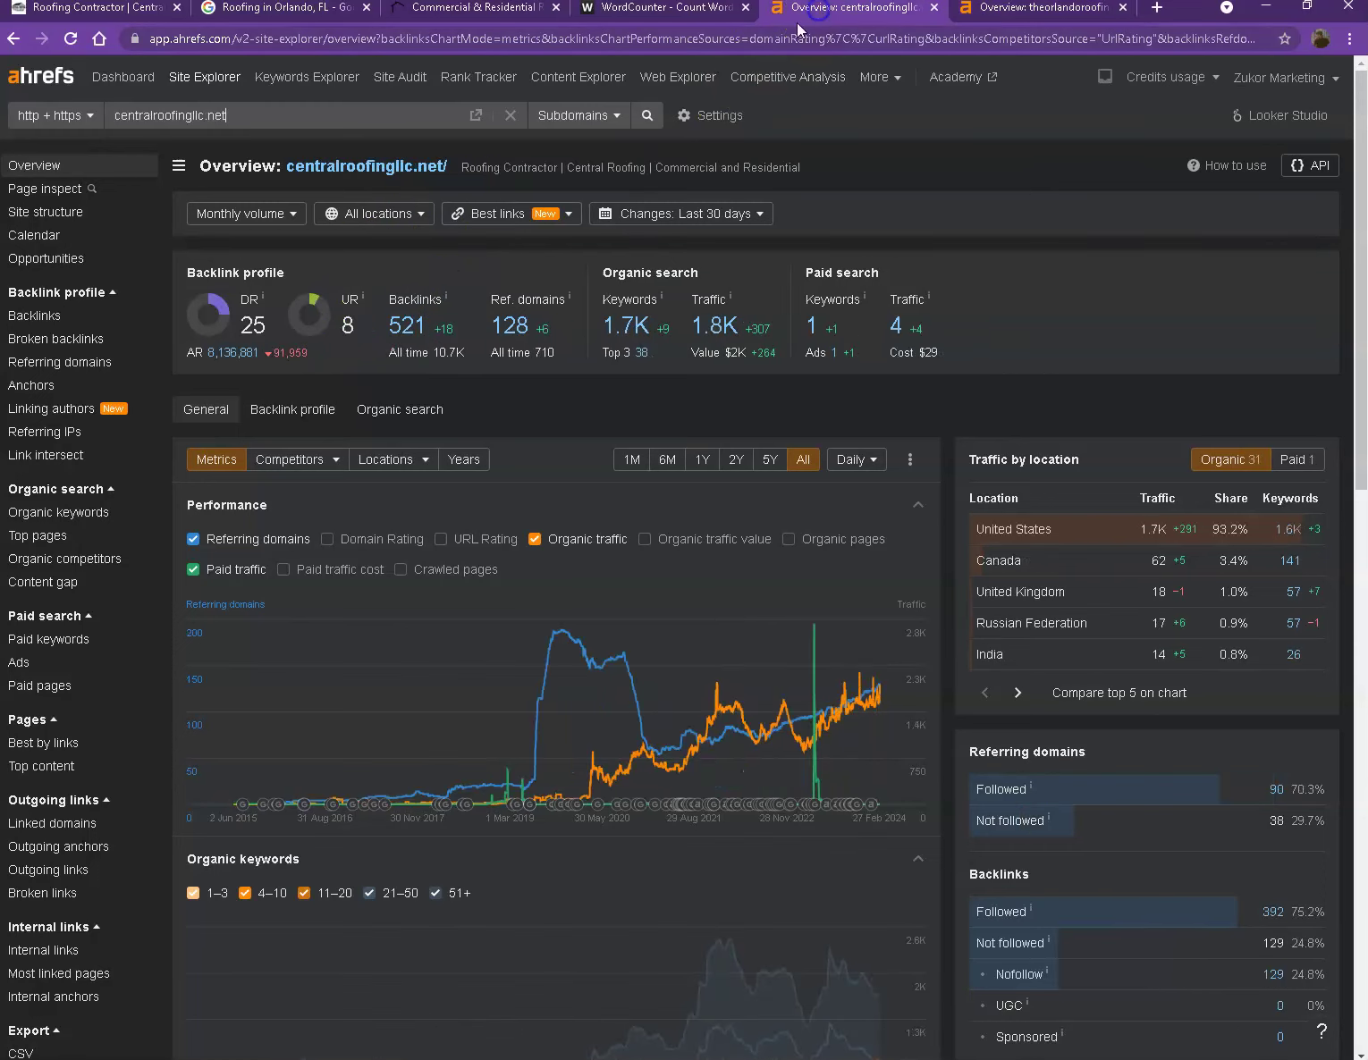
pyautogui.click(998, 9)
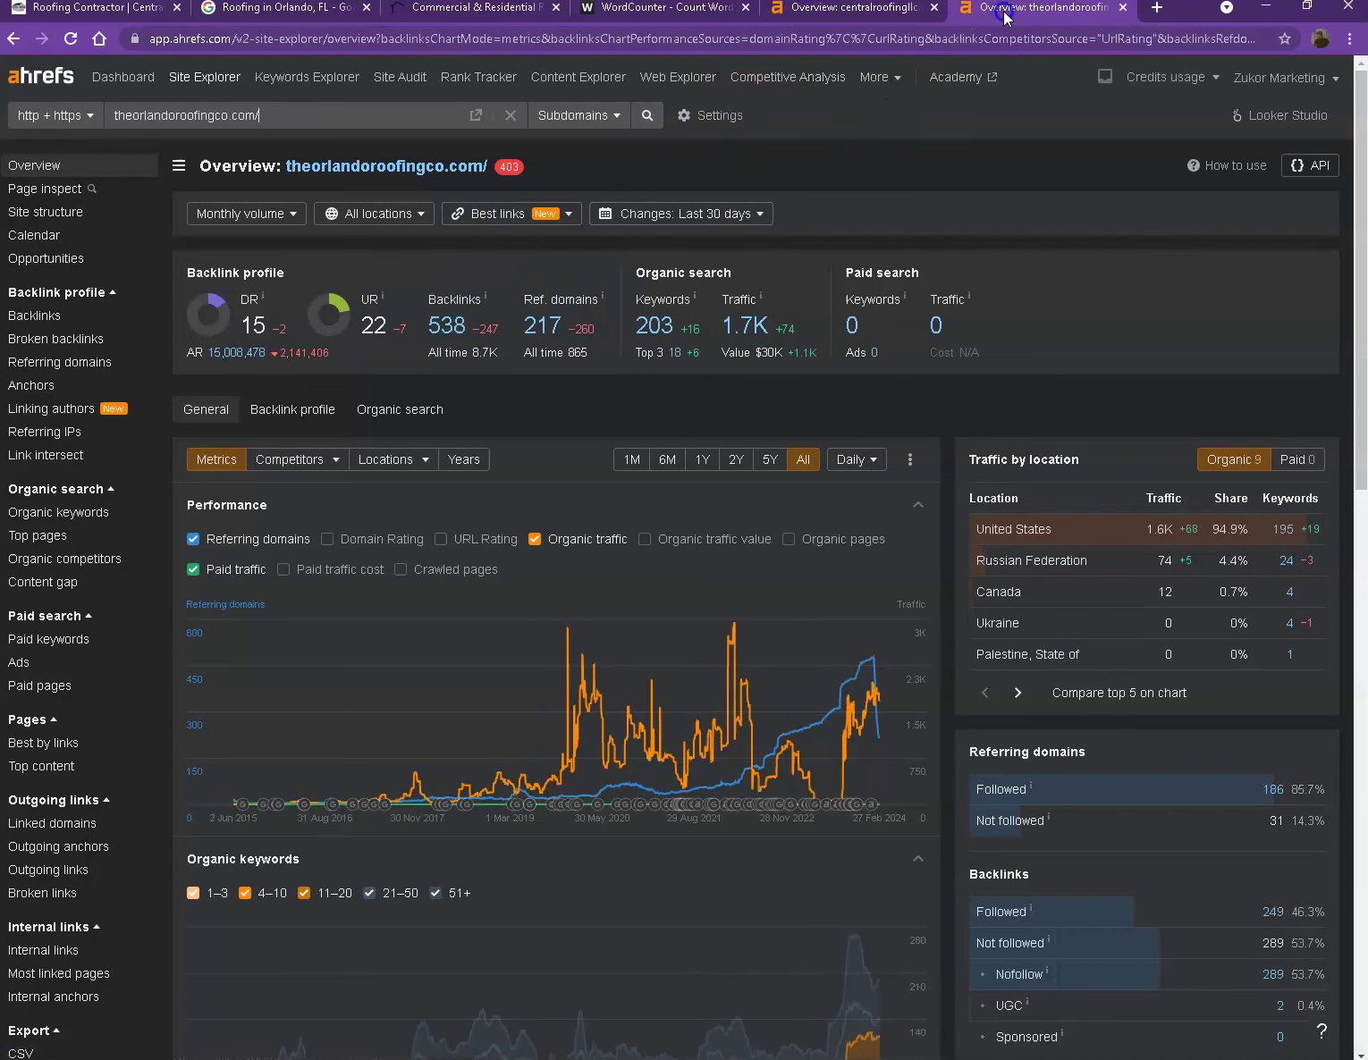
# - From the centralroofingllc.net overview, open the referring domains and organic keywords reports in separate new tabs
pyautogui.click(809, 9)
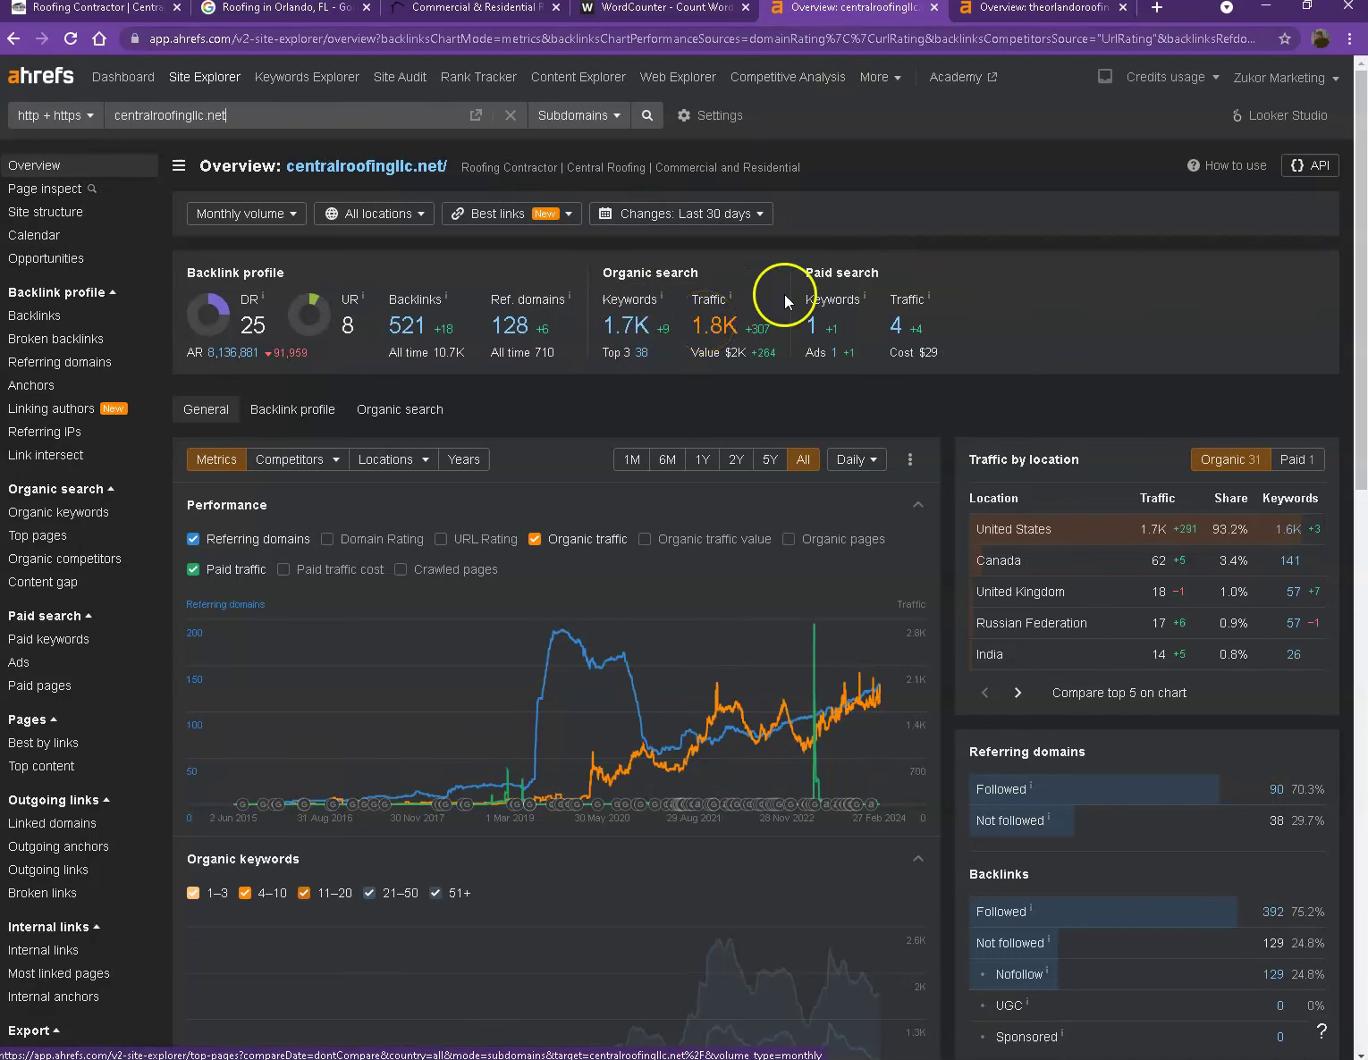
pyautogui.rightClick(524, 334)
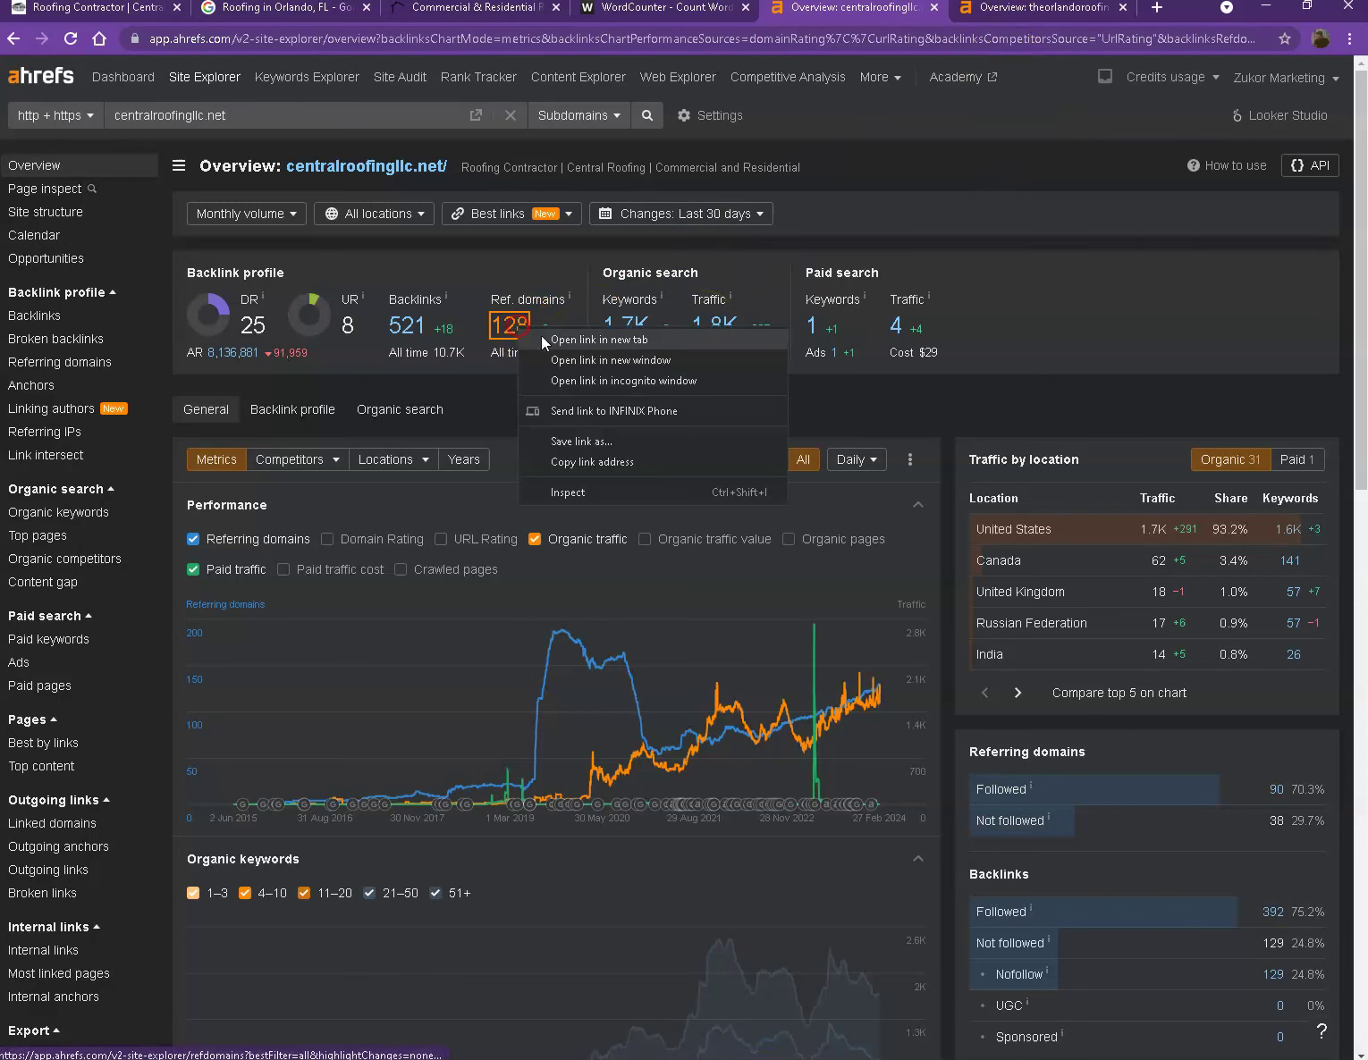
pyautogui.click(554, 340)
pyautogui.rightClick(639, 326)
pyautogui.click(664, 336)
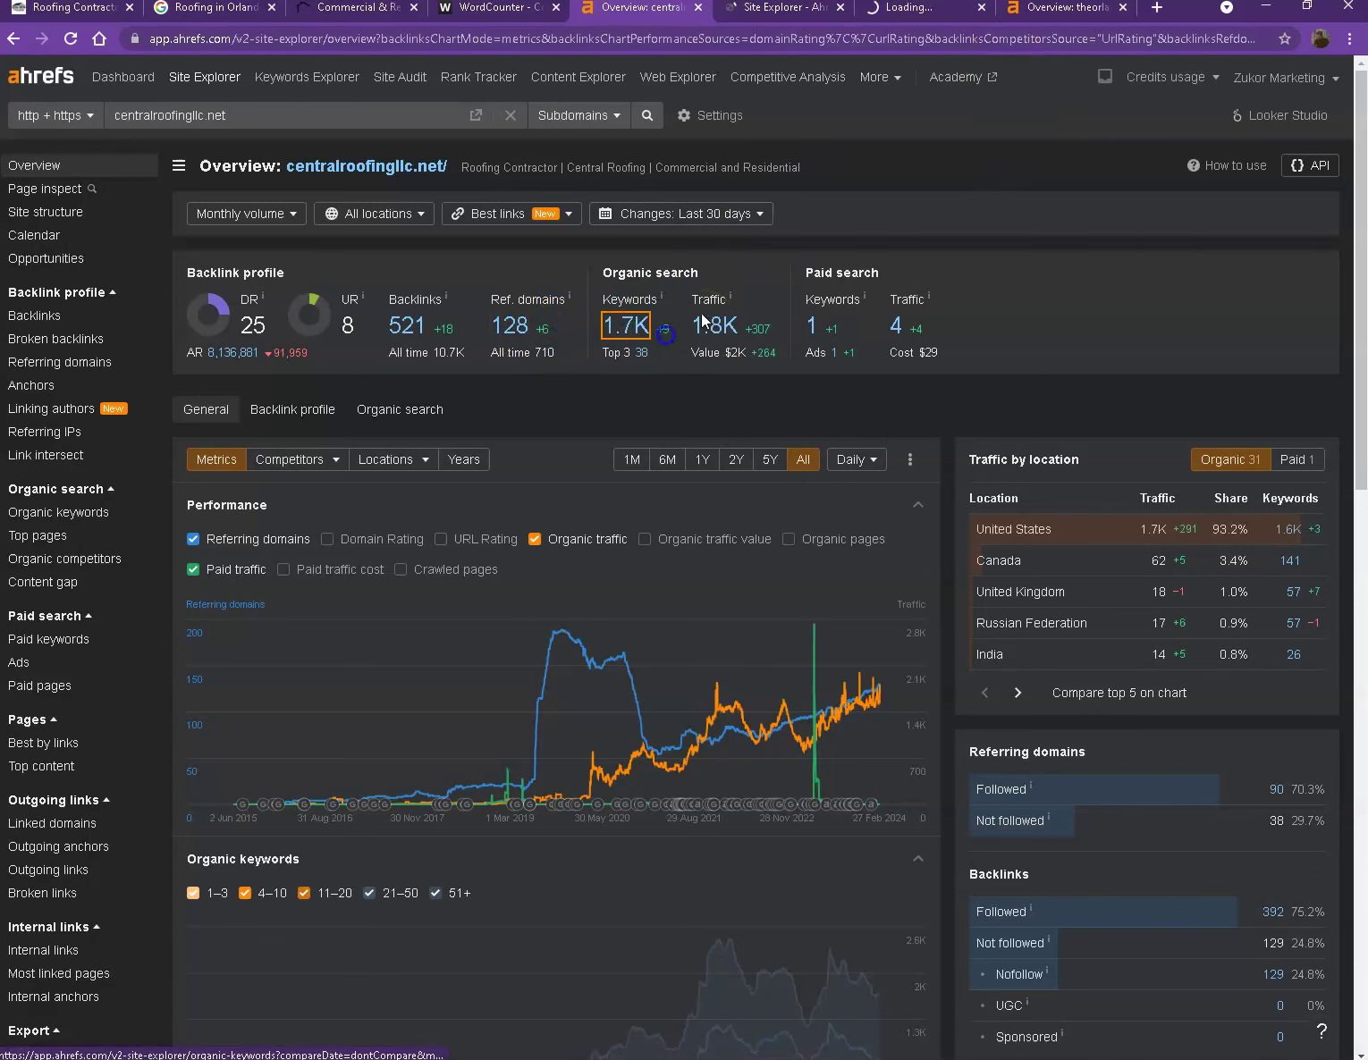
# - Examine the list of referring domains for centralroofingllc.net down to the end of its first page
pyautogui.click(792, 9)
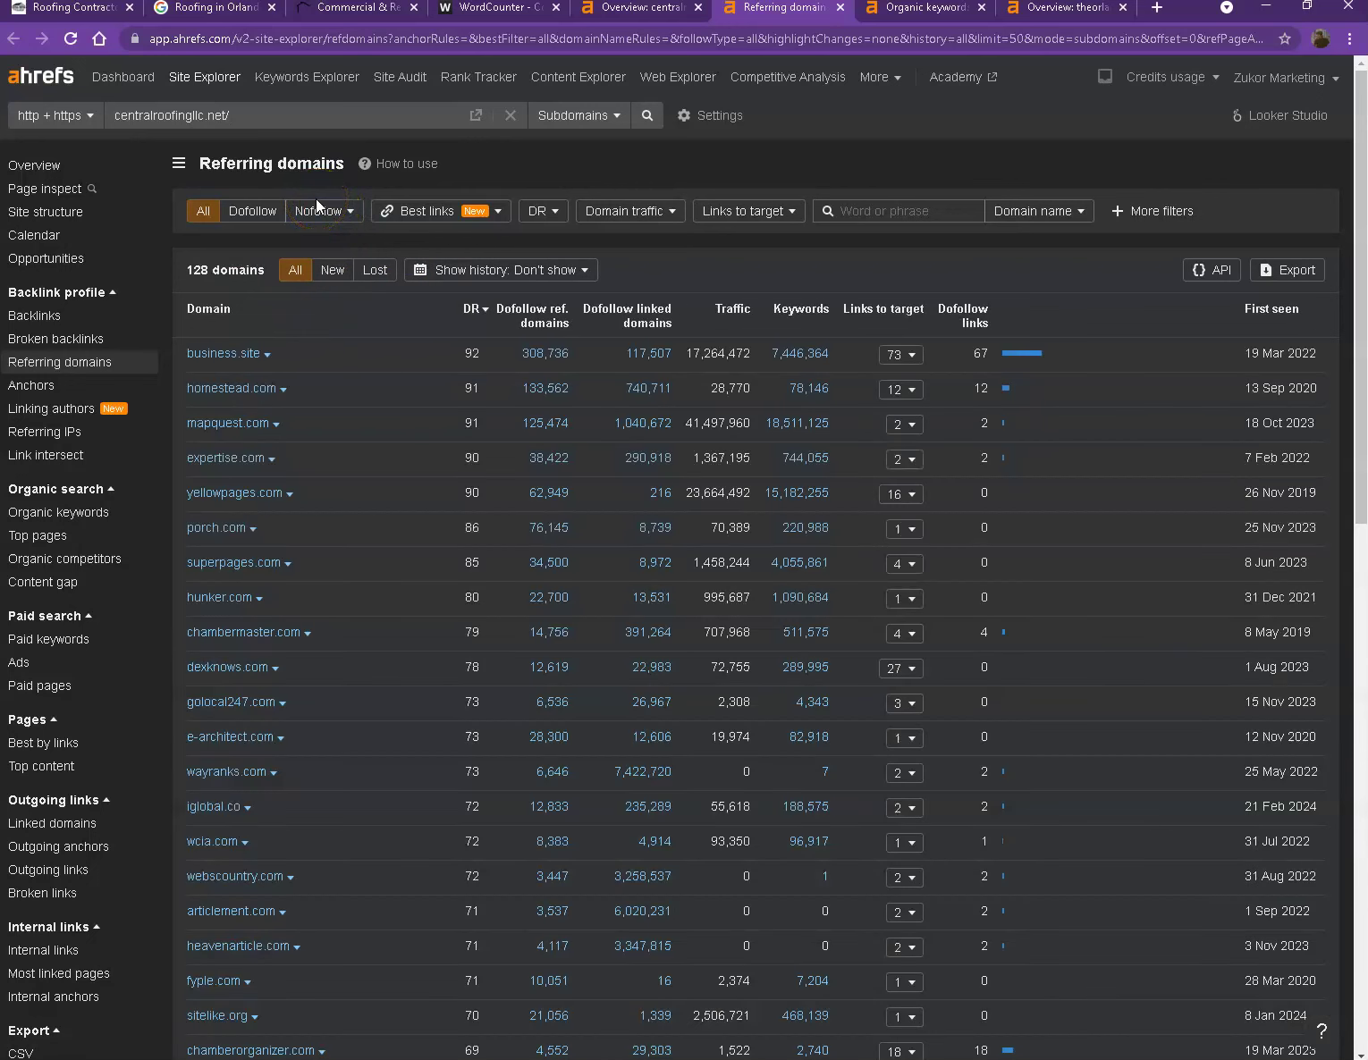
pyautogui.scroll(-5, 375, 381)
pyautogui.scroll(-8, 377, 383)
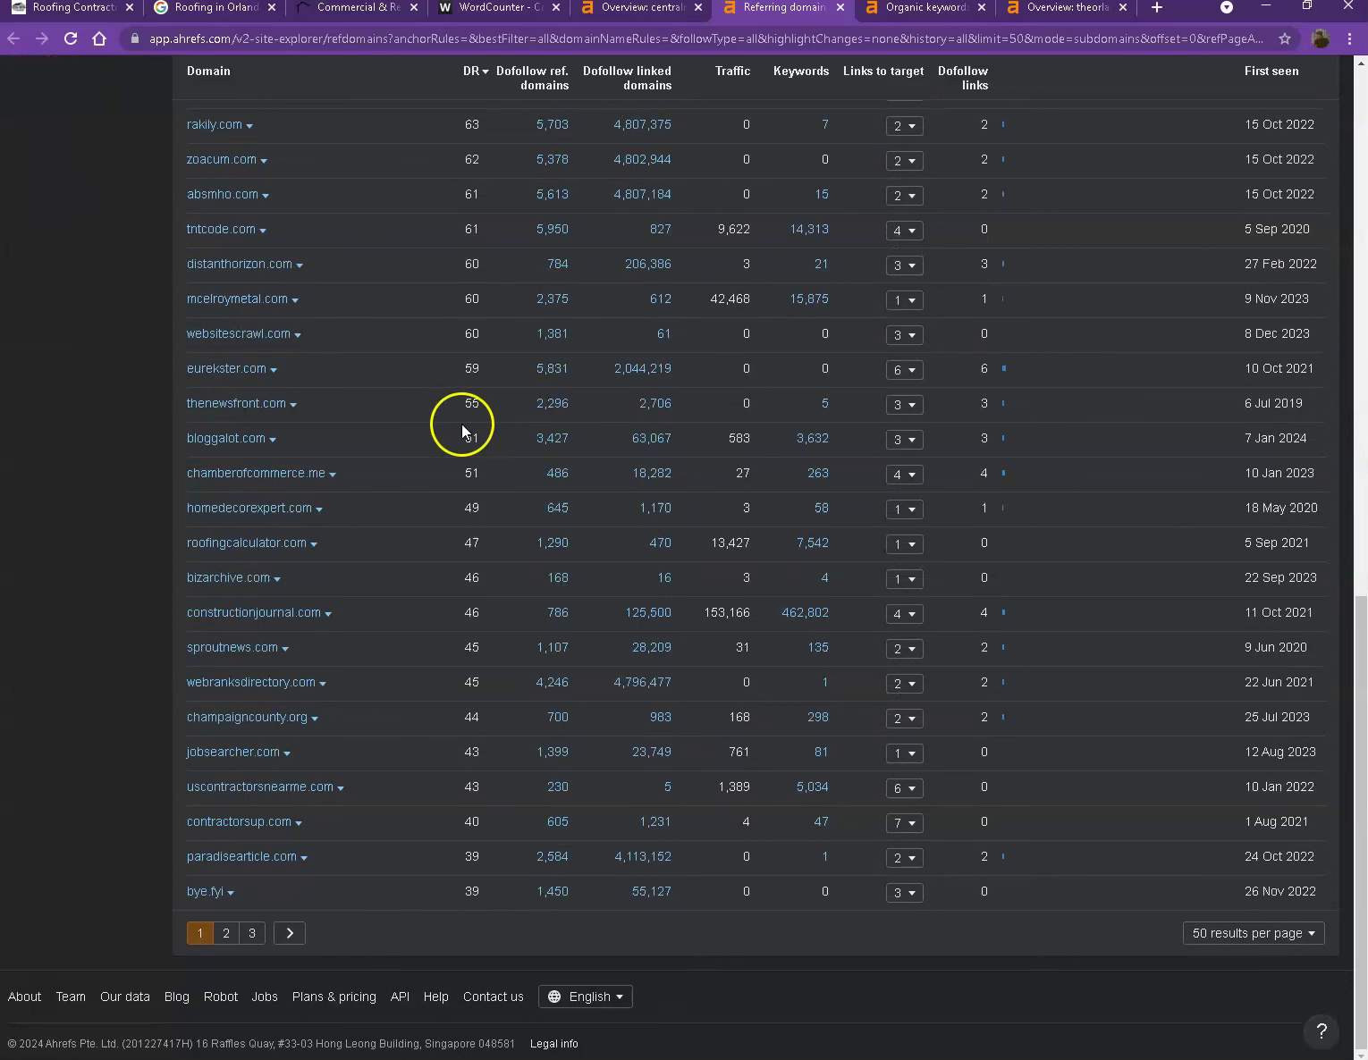
pyautogui.scroll(13, 553, 443)
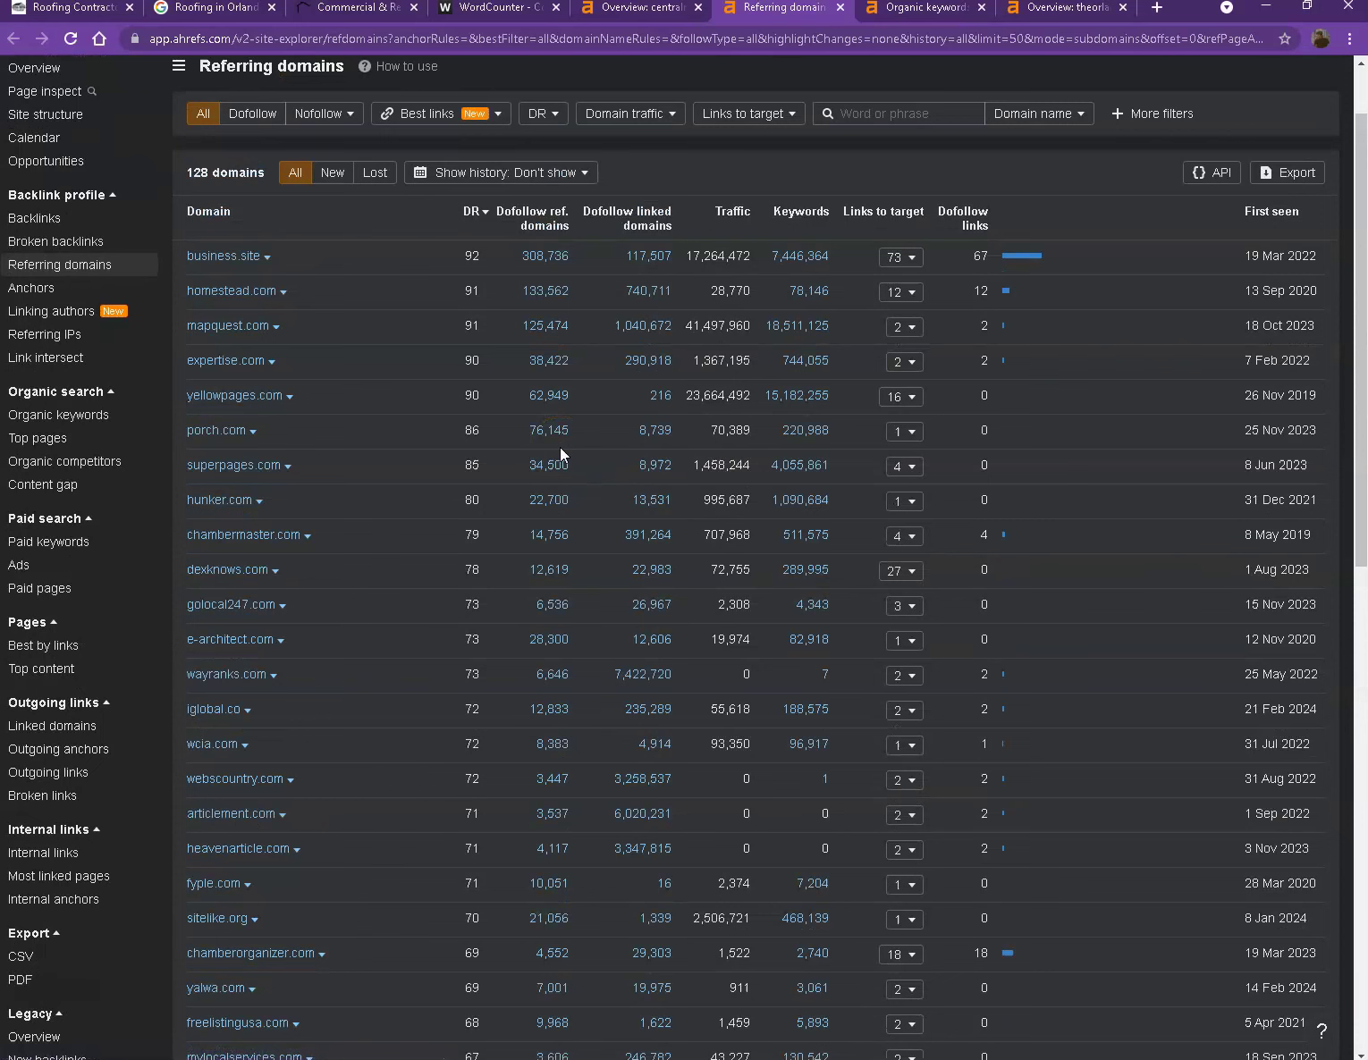
# - Examine the centralroofingllc.net organic keywords report down to the end of its first page, checking search volumes, traffic and ranking positions
pyautogui.click(917, 9)
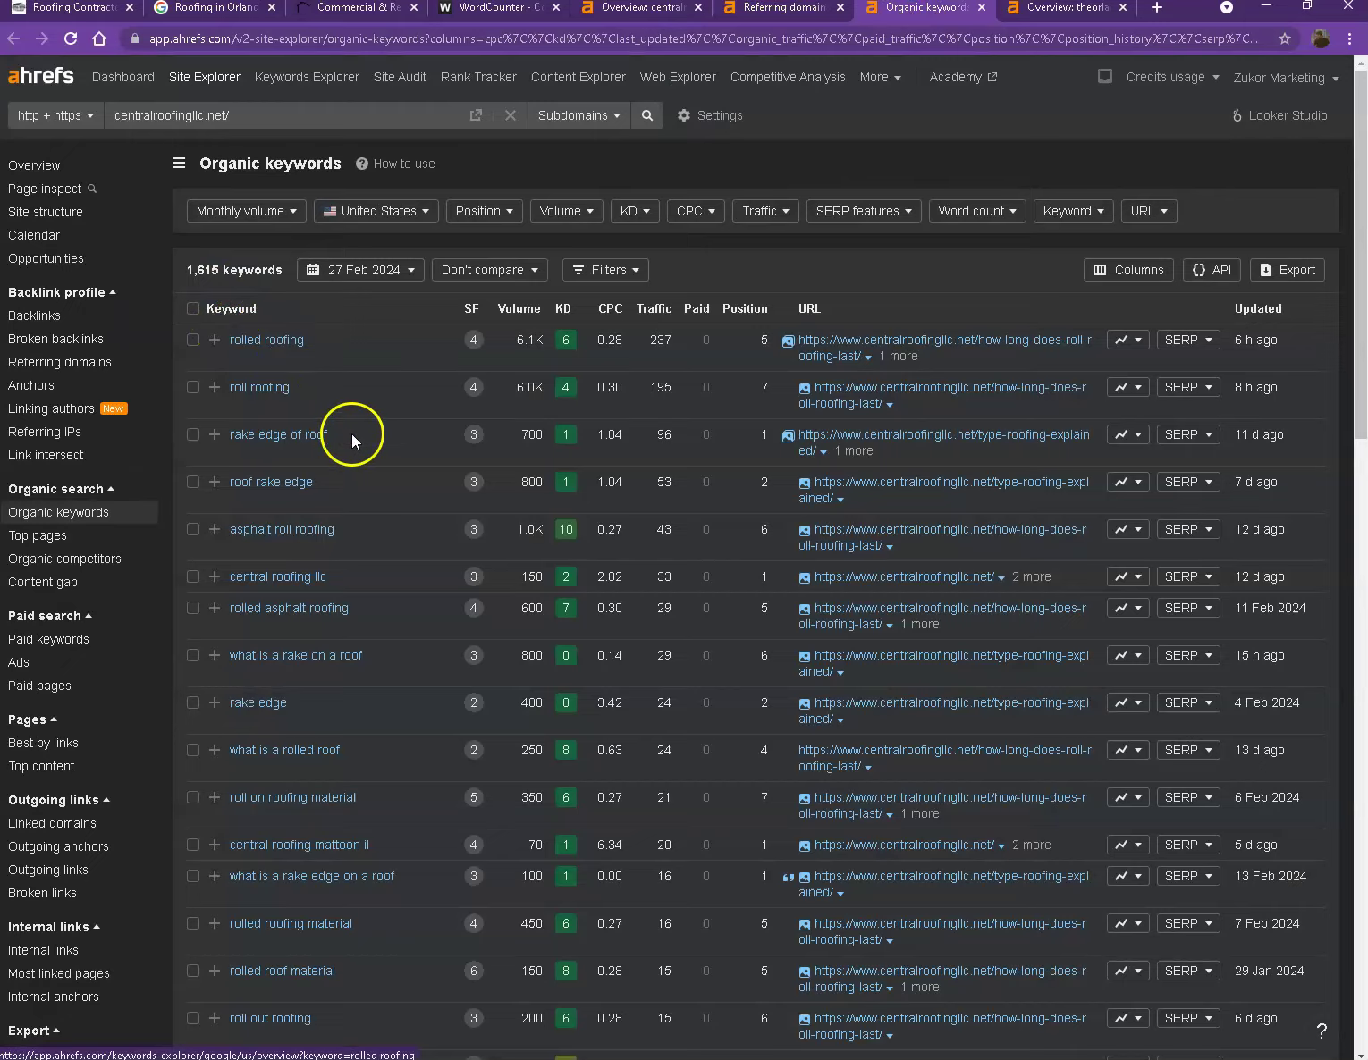
pyautogui.scroll(-7, 352, 435)
pyautogui.scroll(-12, 354, 438)
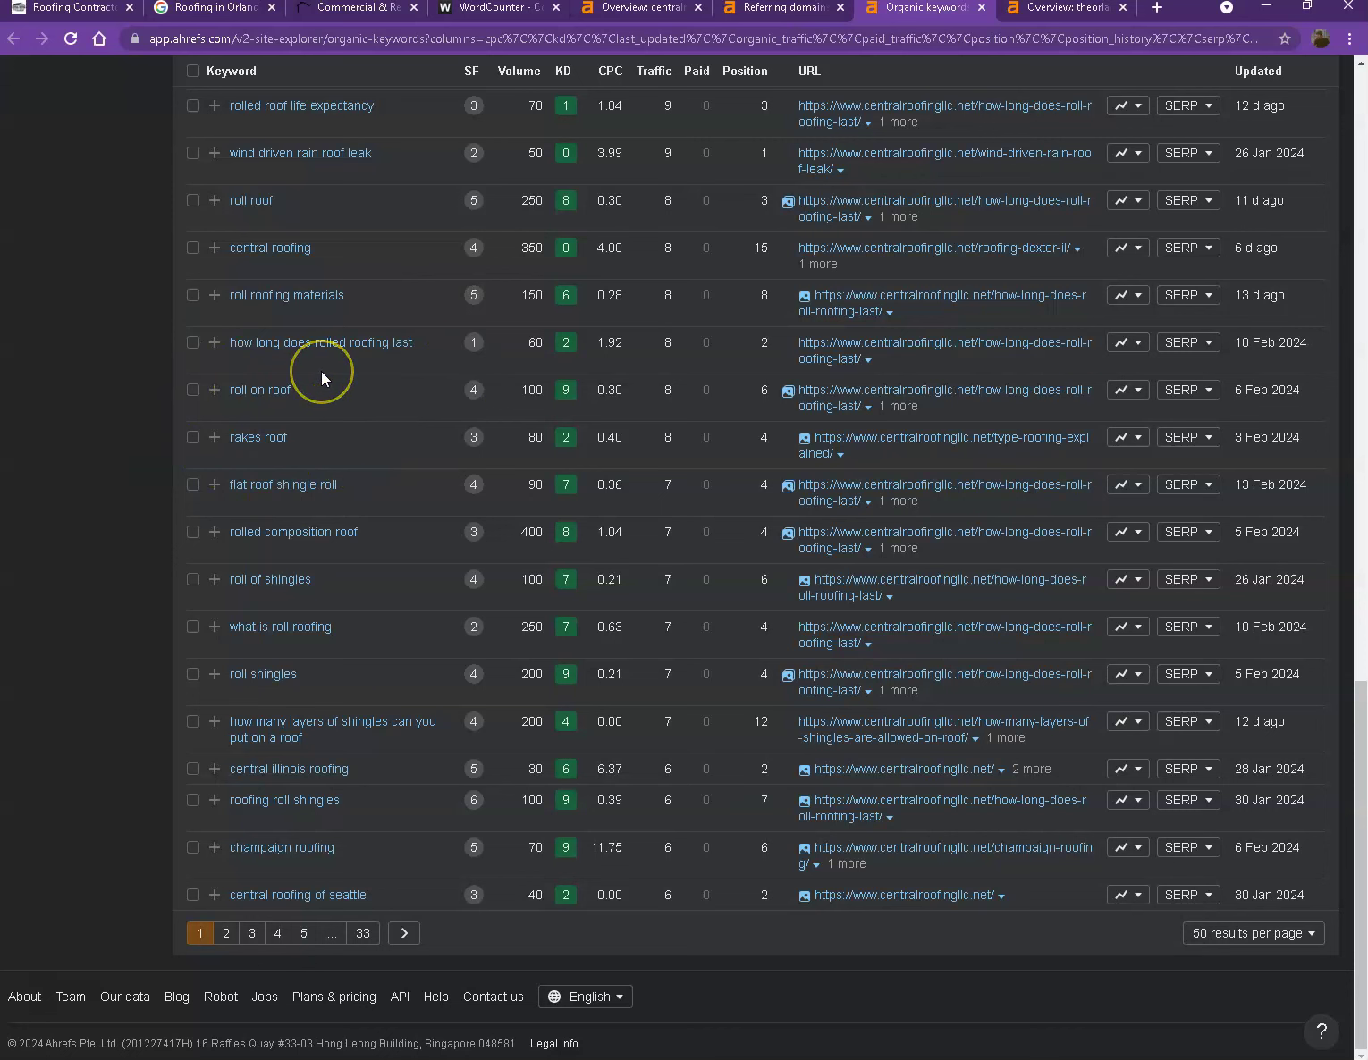
pyautogui.scroll(18, 353, 429)
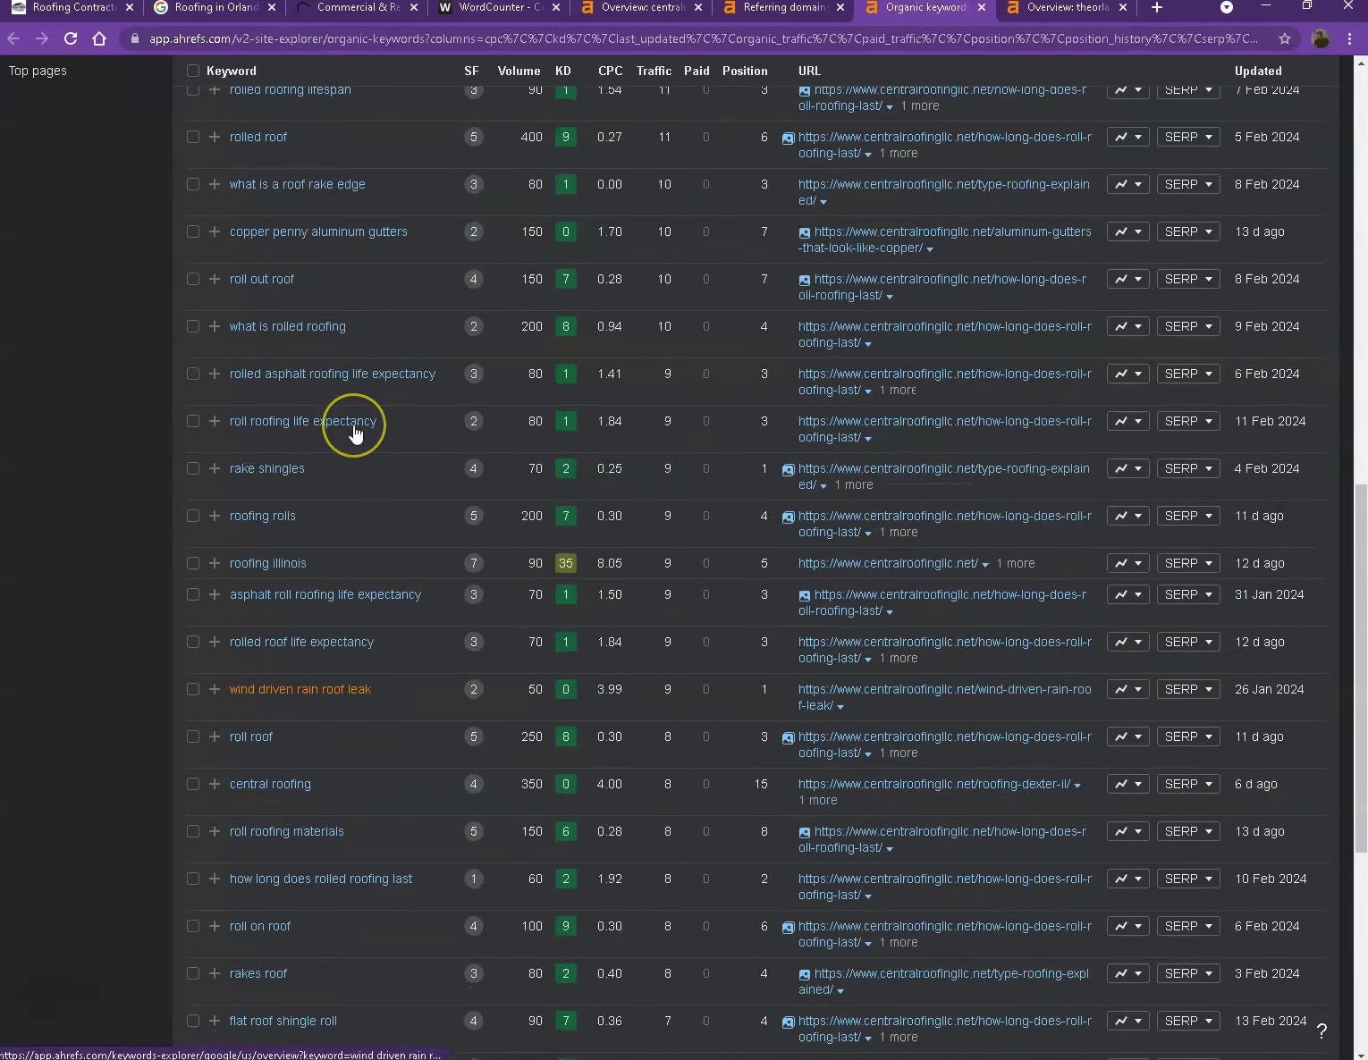
pyautogui.scroll(2, 375, 420)
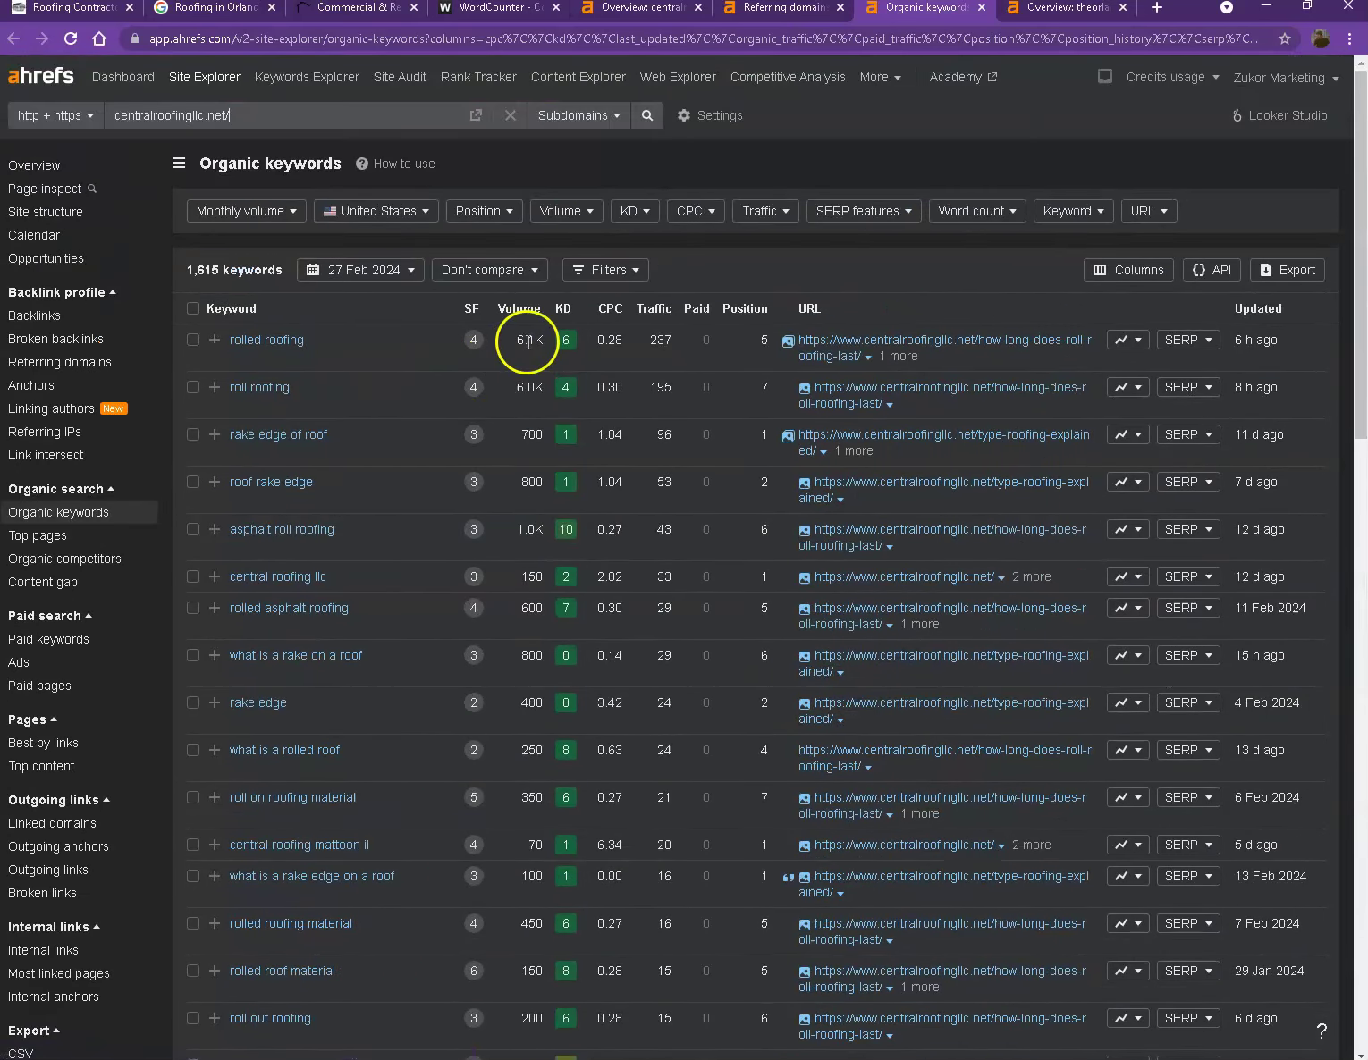
pyautogui.scroll(-1, 527, 402)
pyautogui.scroll(-5, 516, 494)
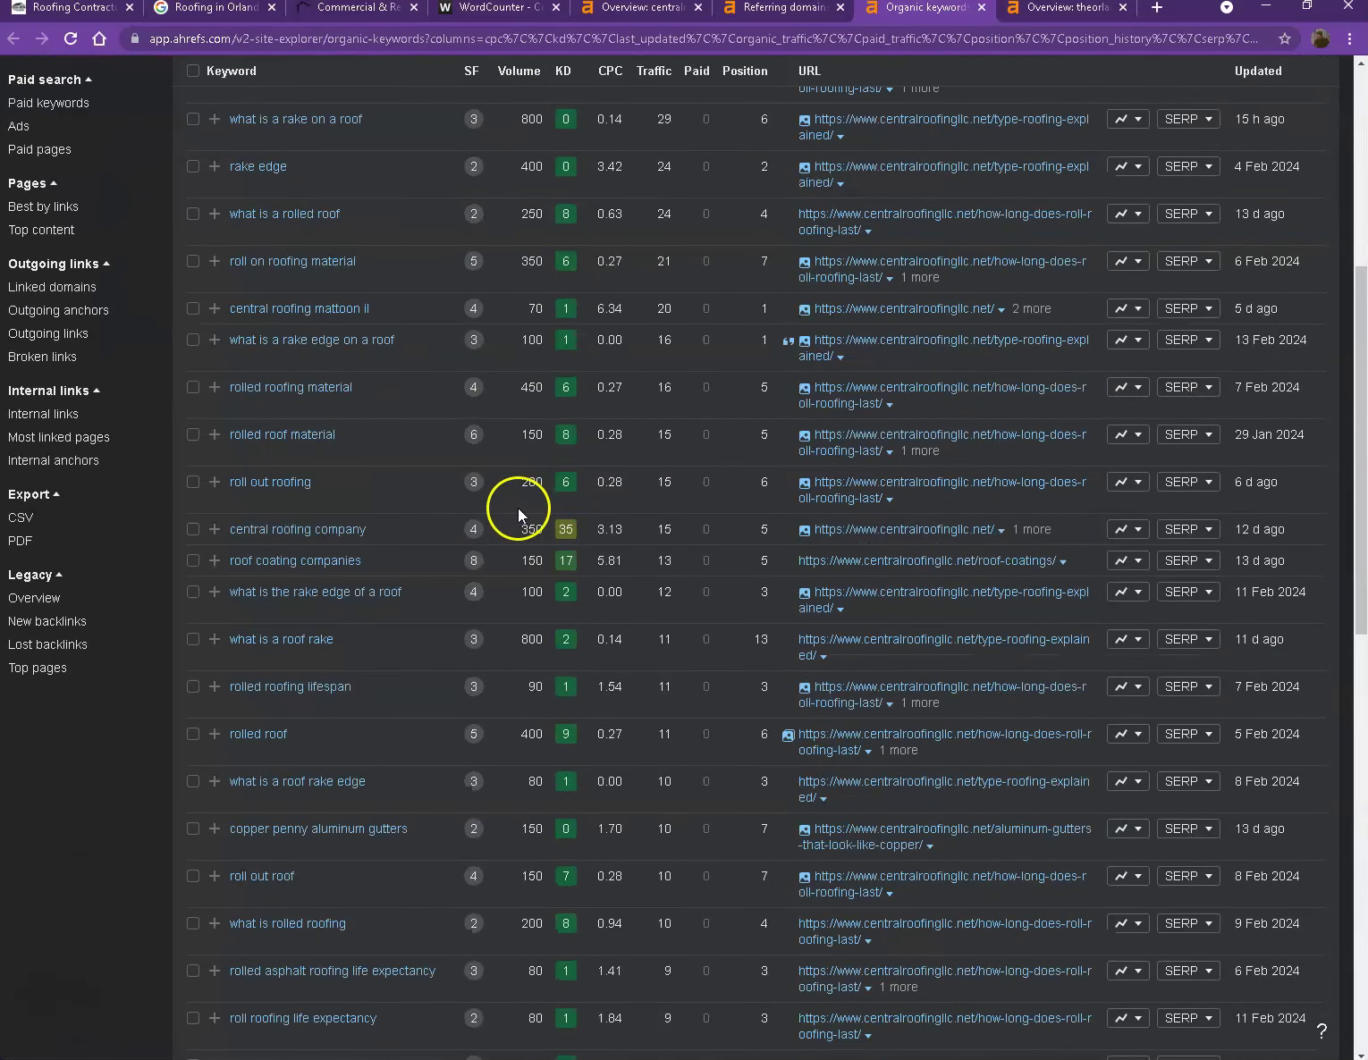
pyautogui.moveTo(479, 594)
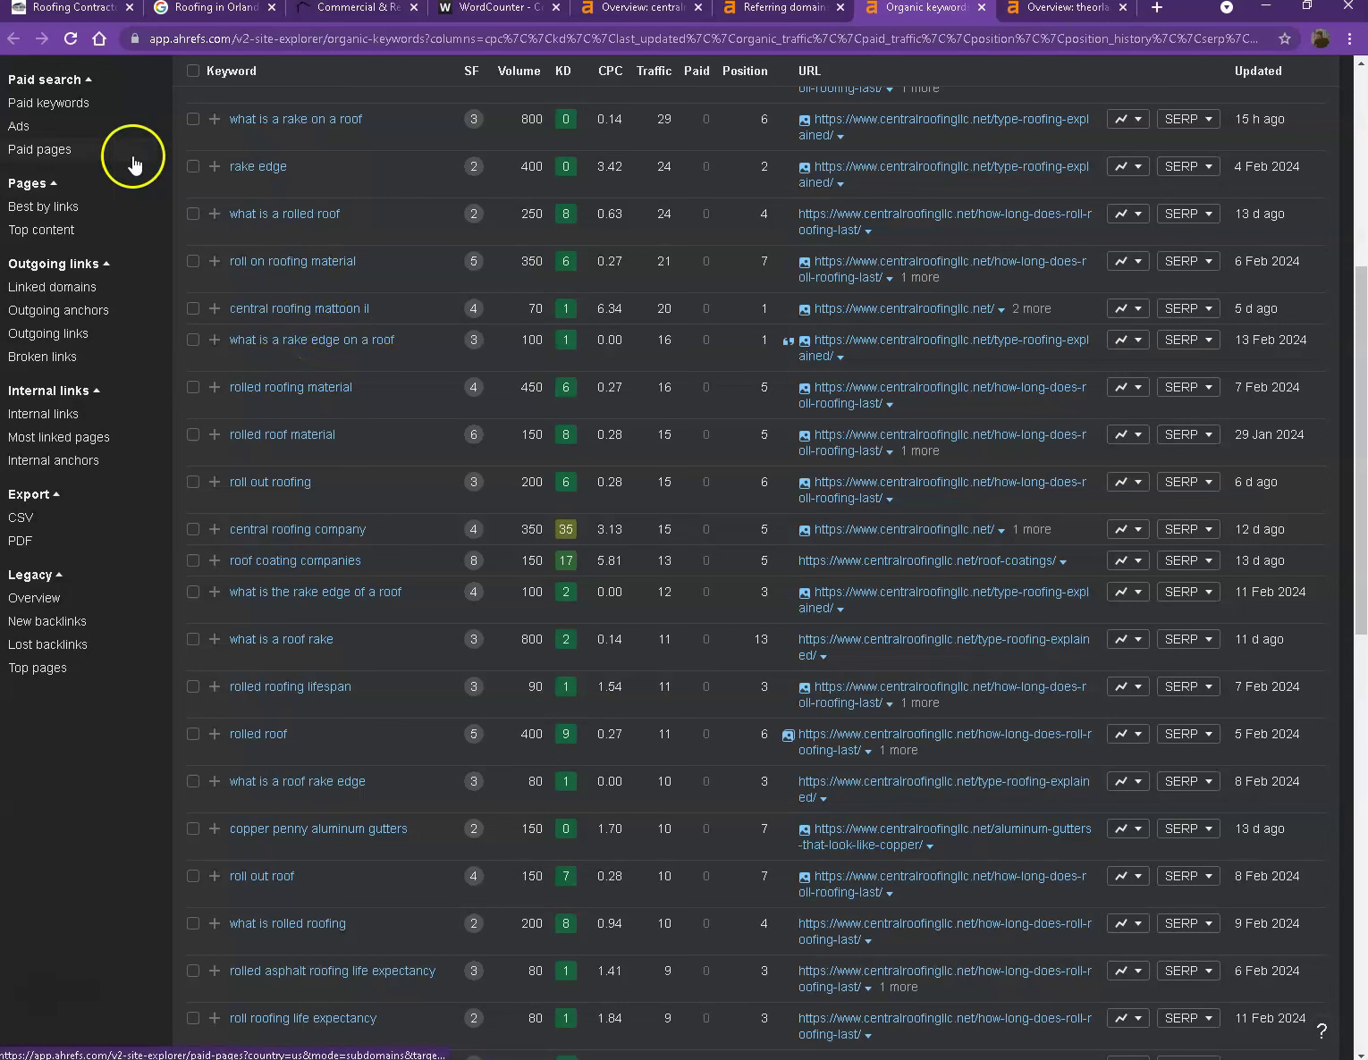
# - On the Central Roofing homepage, check the file name of the aerial neighborhood photo in the About section without saving the image
pyautogui.click(78, 11)
pyautogui.scroll(-7, 159, 434)
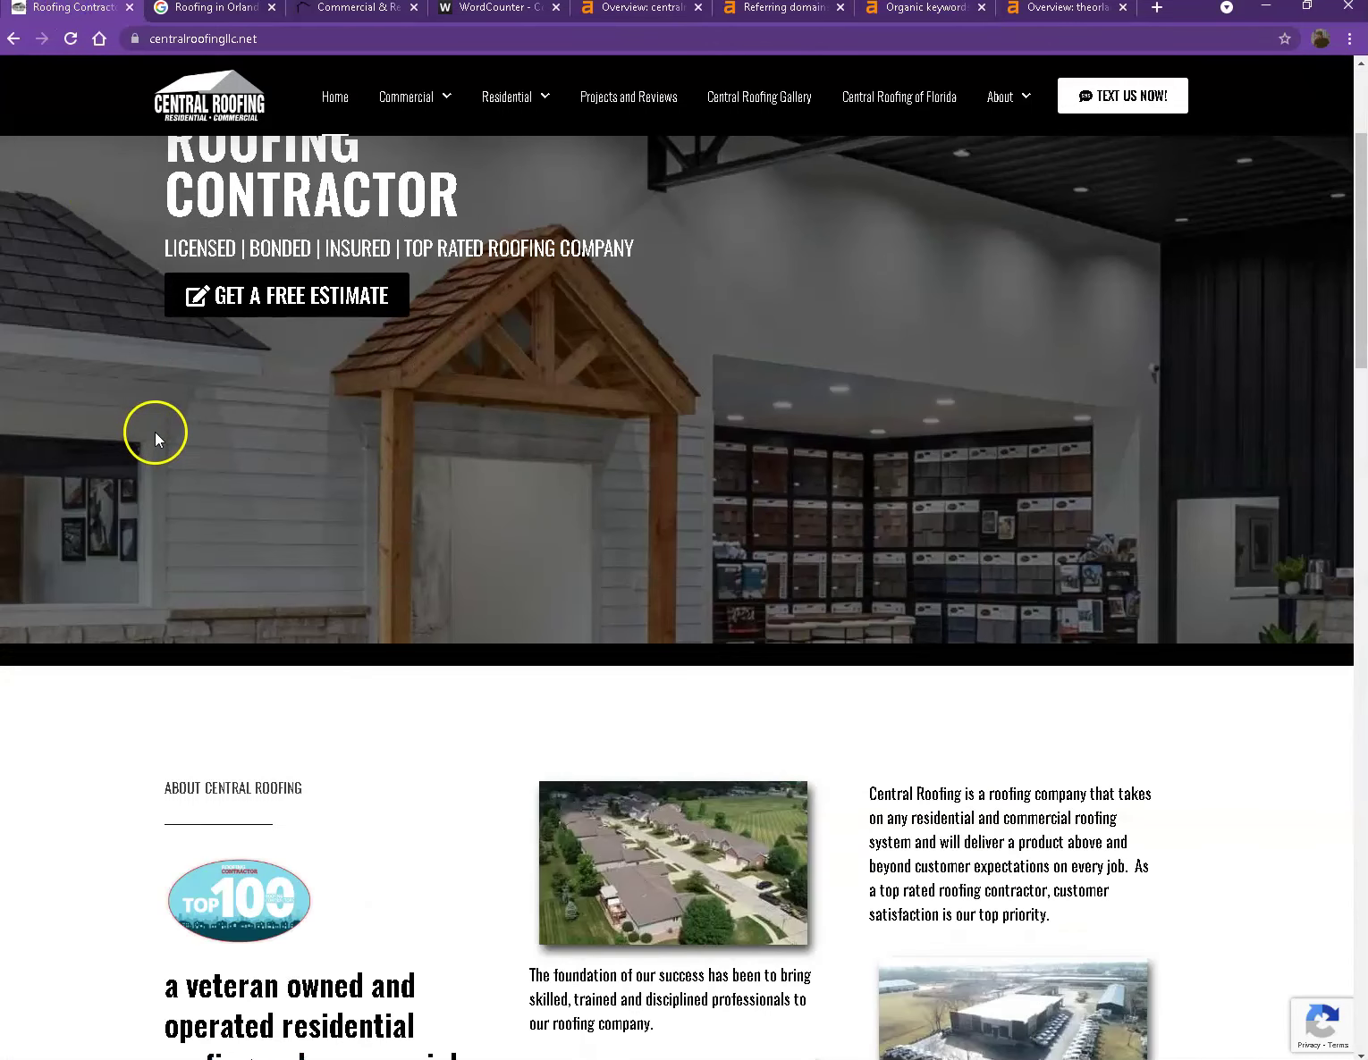
pyautogui.rightClick(647, 476)
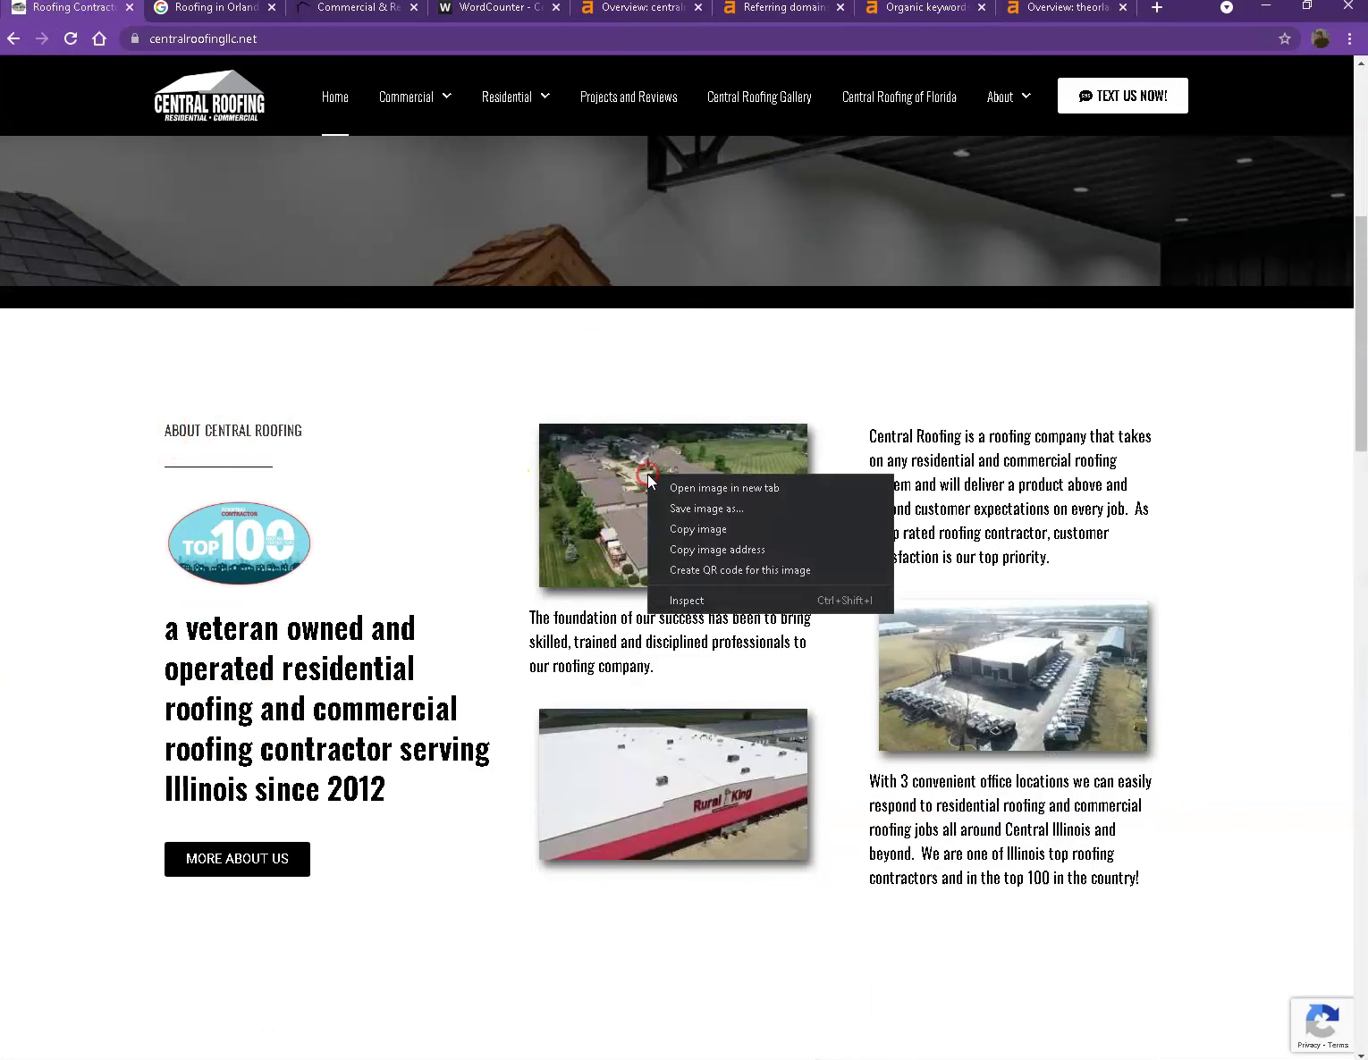
pyautogui.click(729, 508)
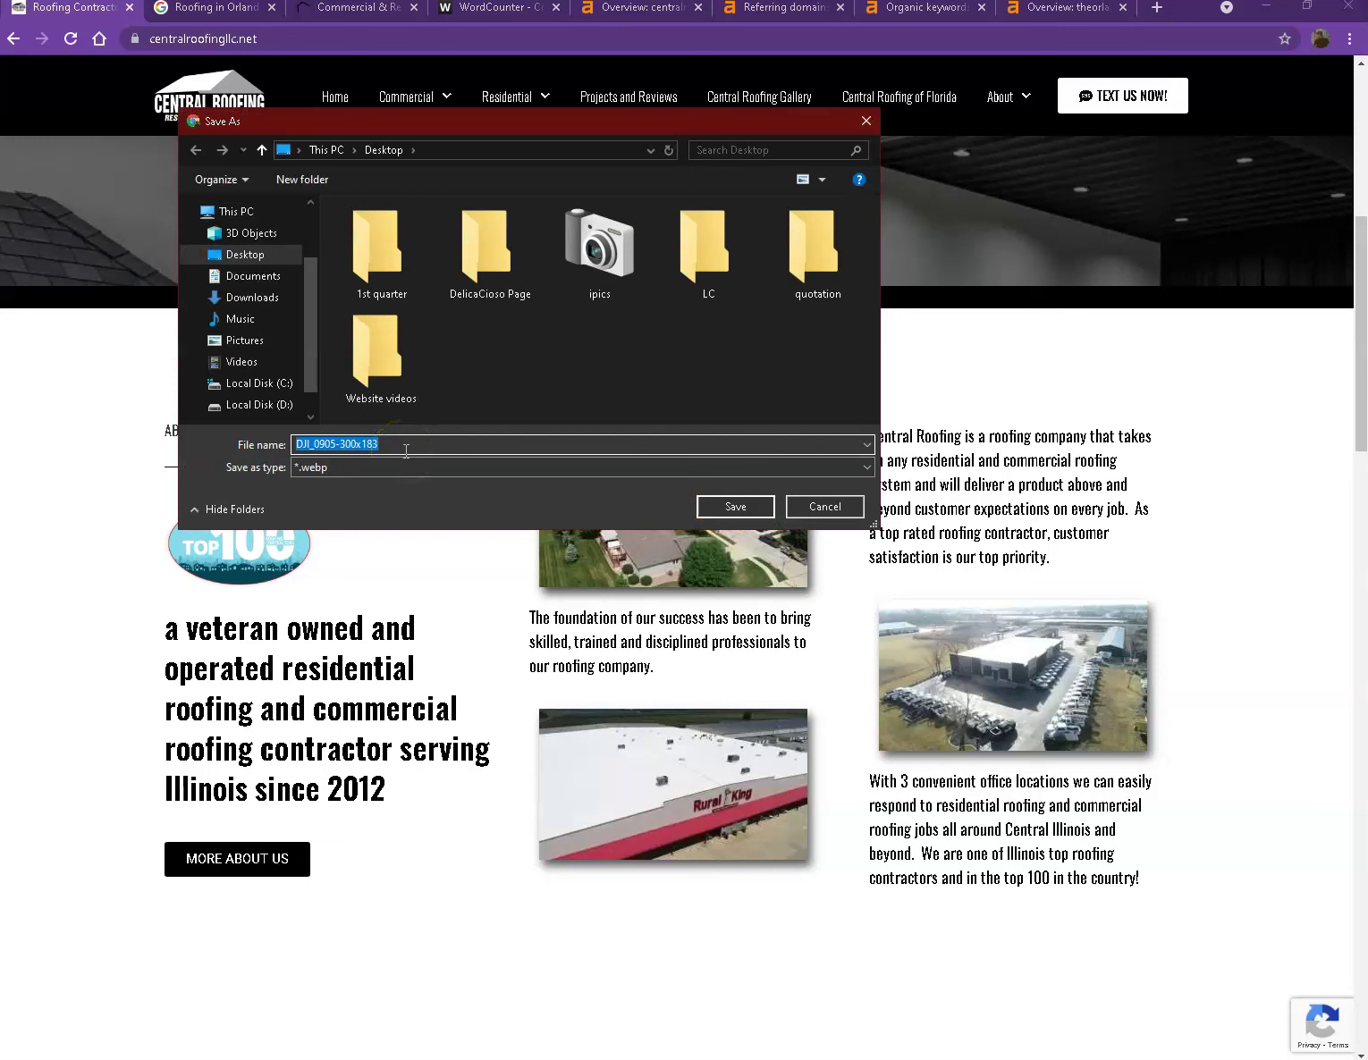
pyautogui.click(407, 449)
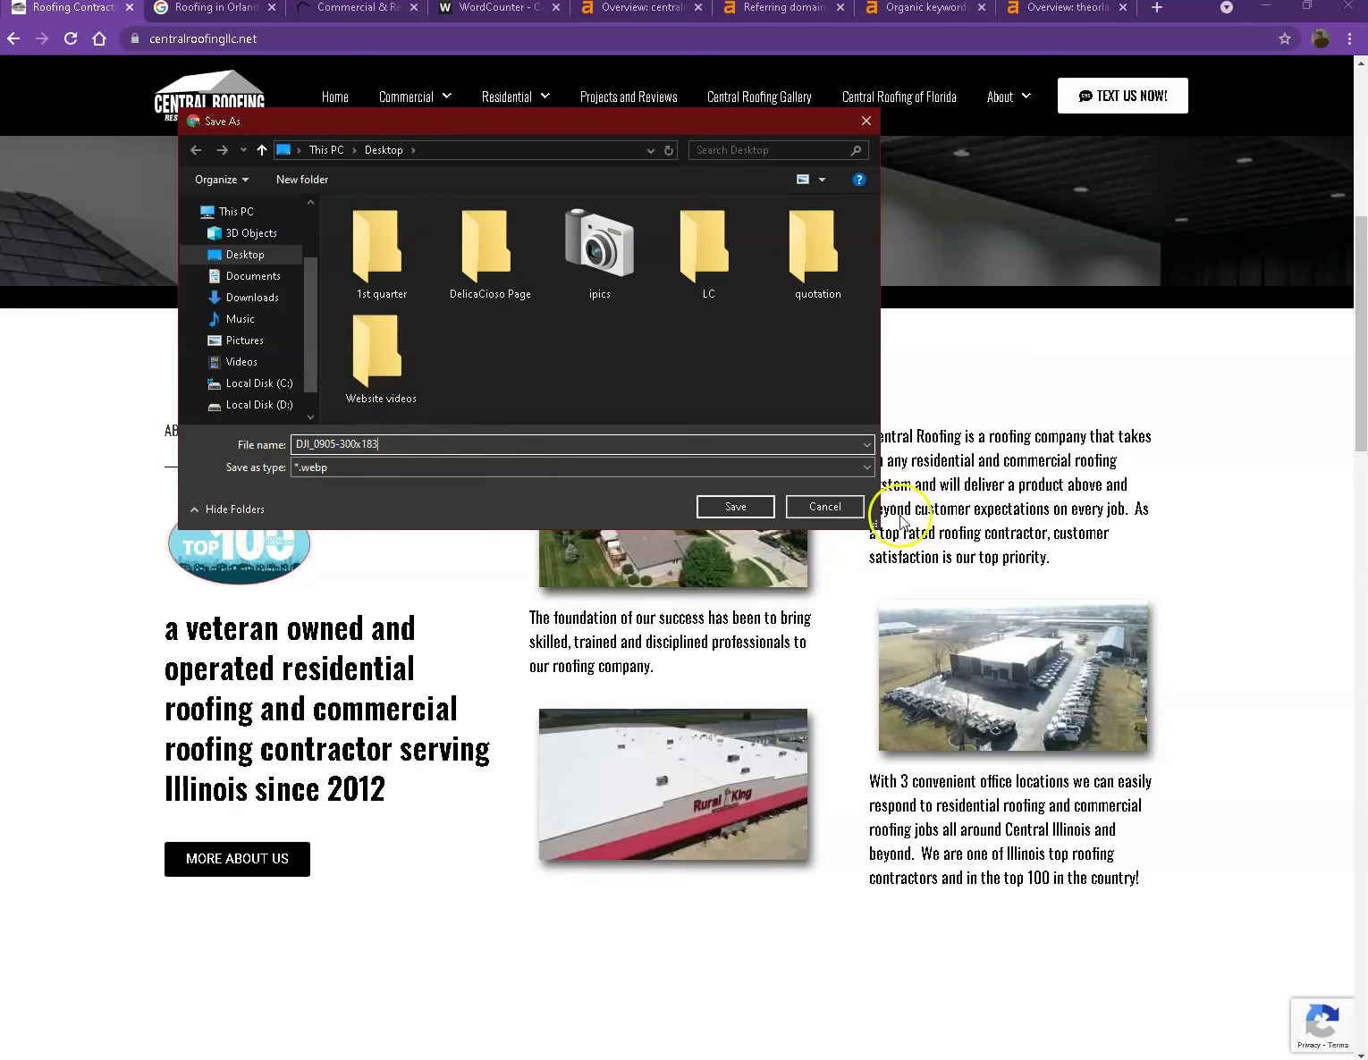
pyautogui.click(824, 506)
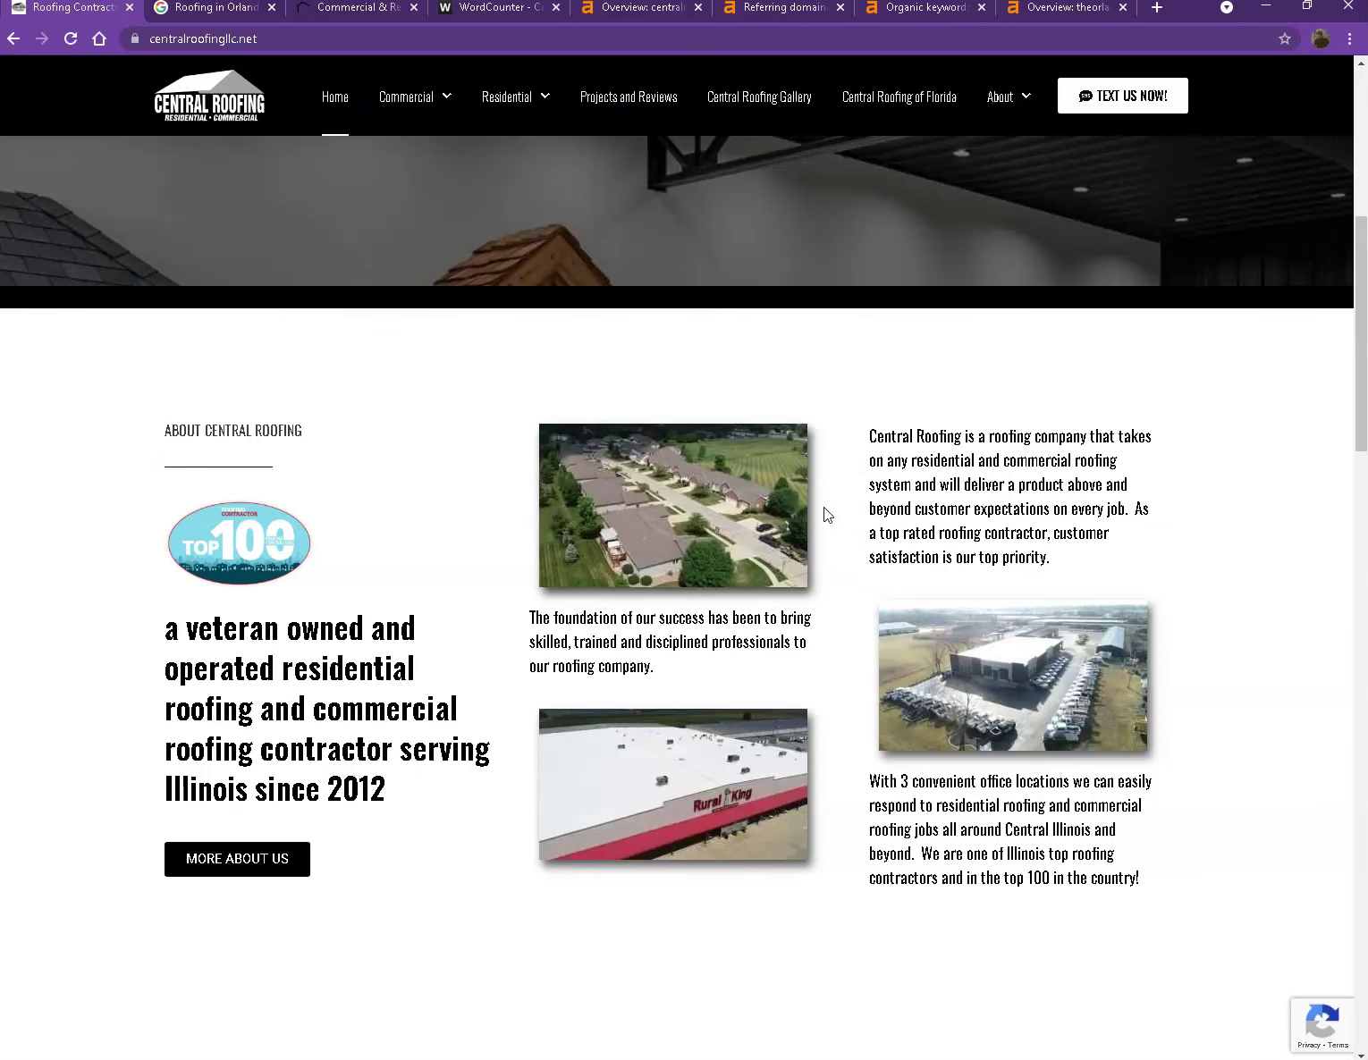
# - Check the file name of the aerial office building photo in the About section without saving the image
pyautogui.rightClick(954, 638)
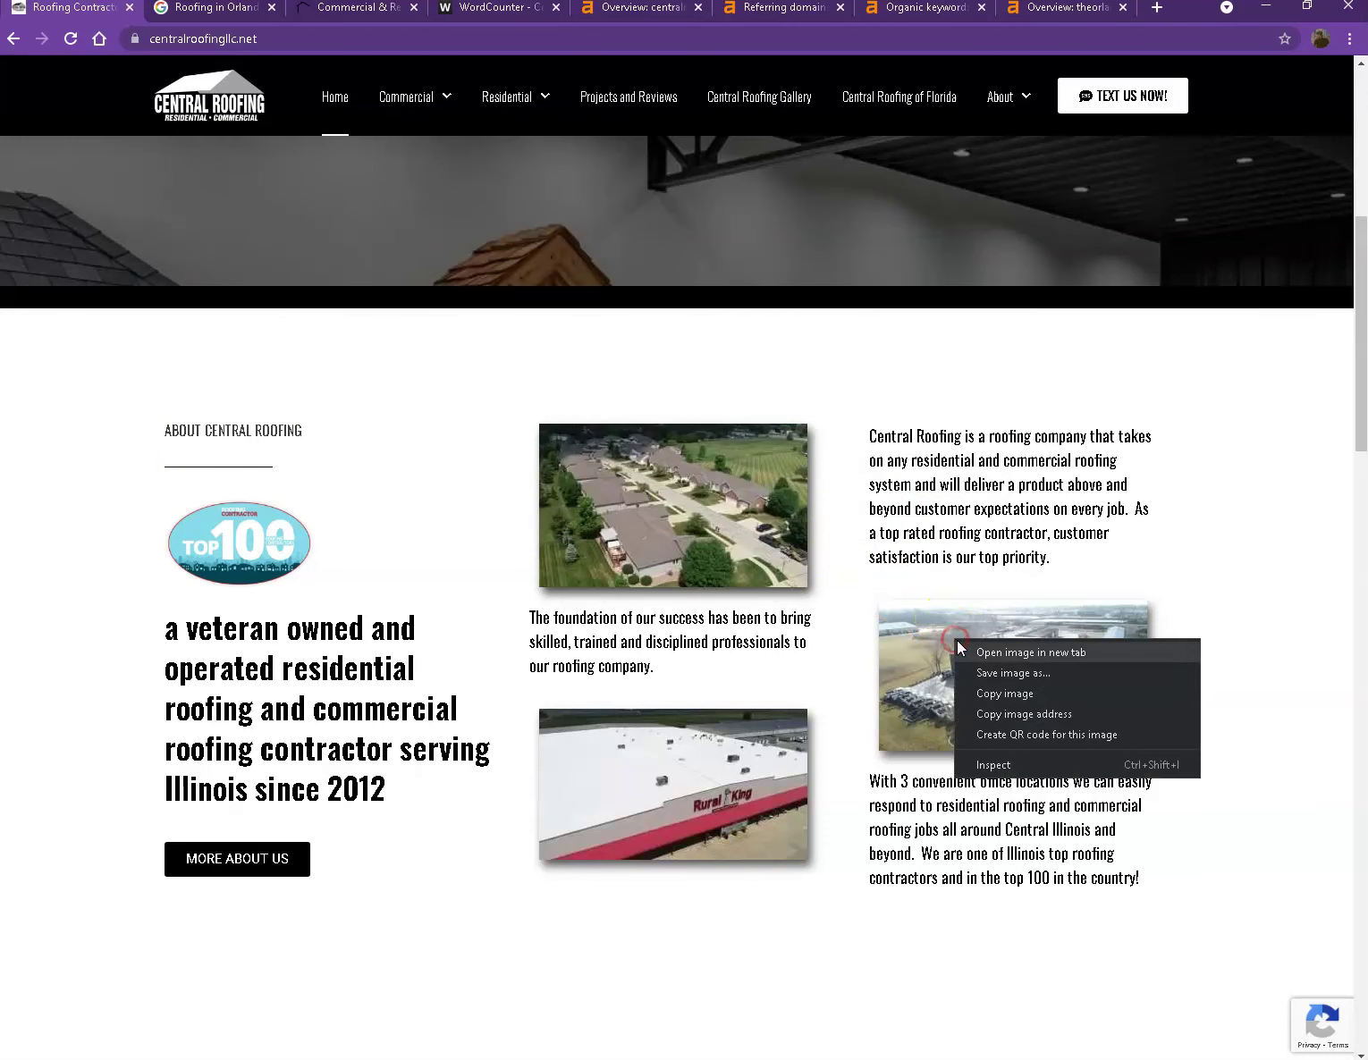
pyautogui.click(1017, 676)
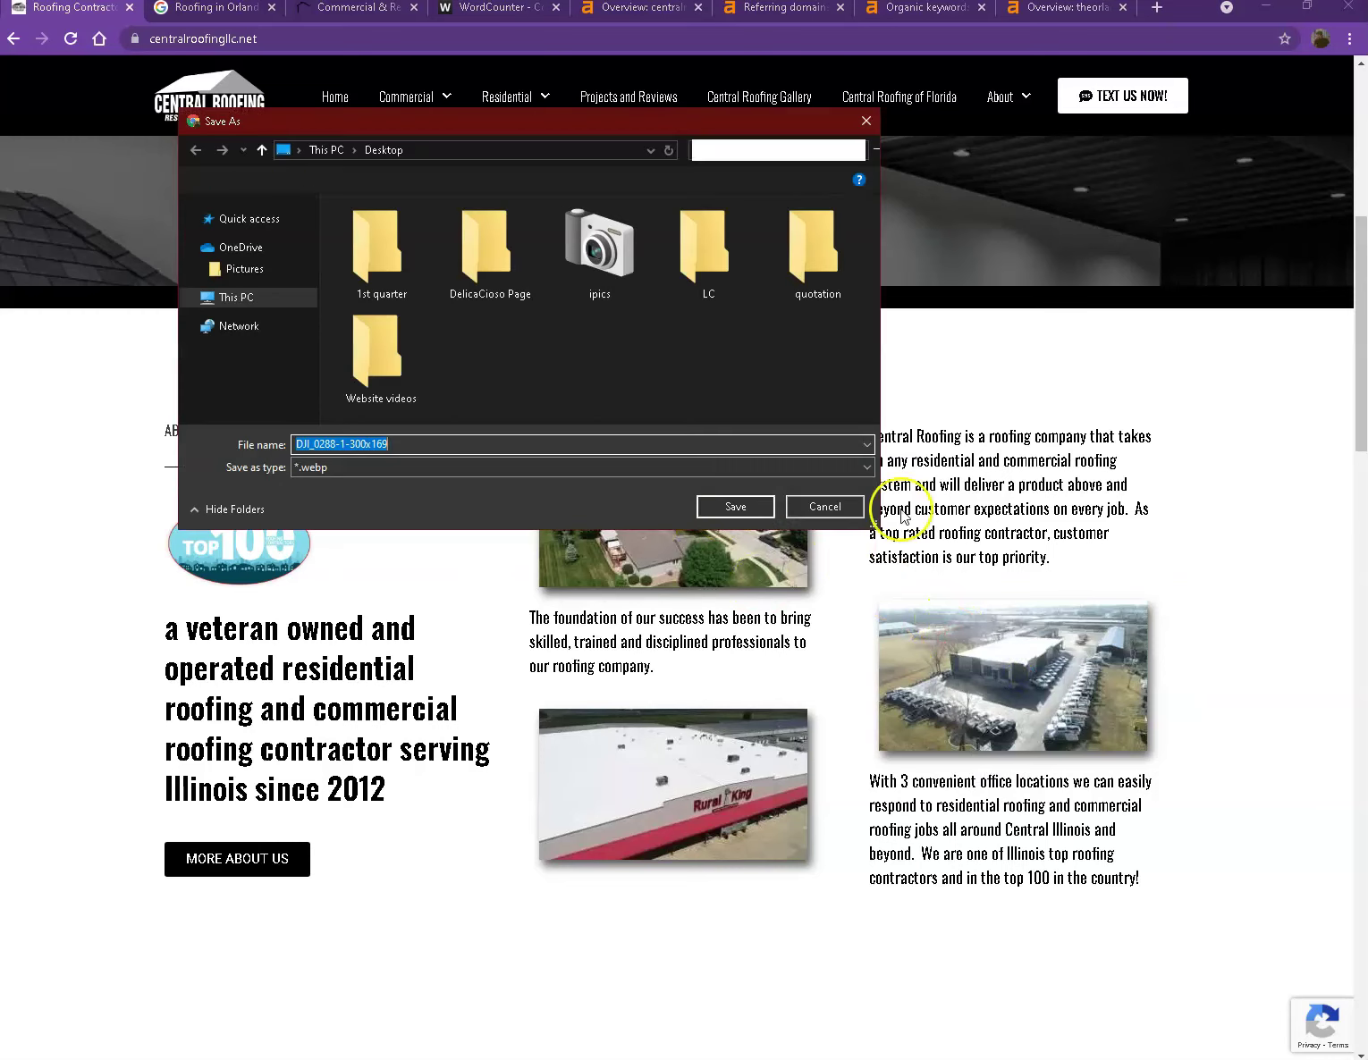
pyautogui.click(831, 503)
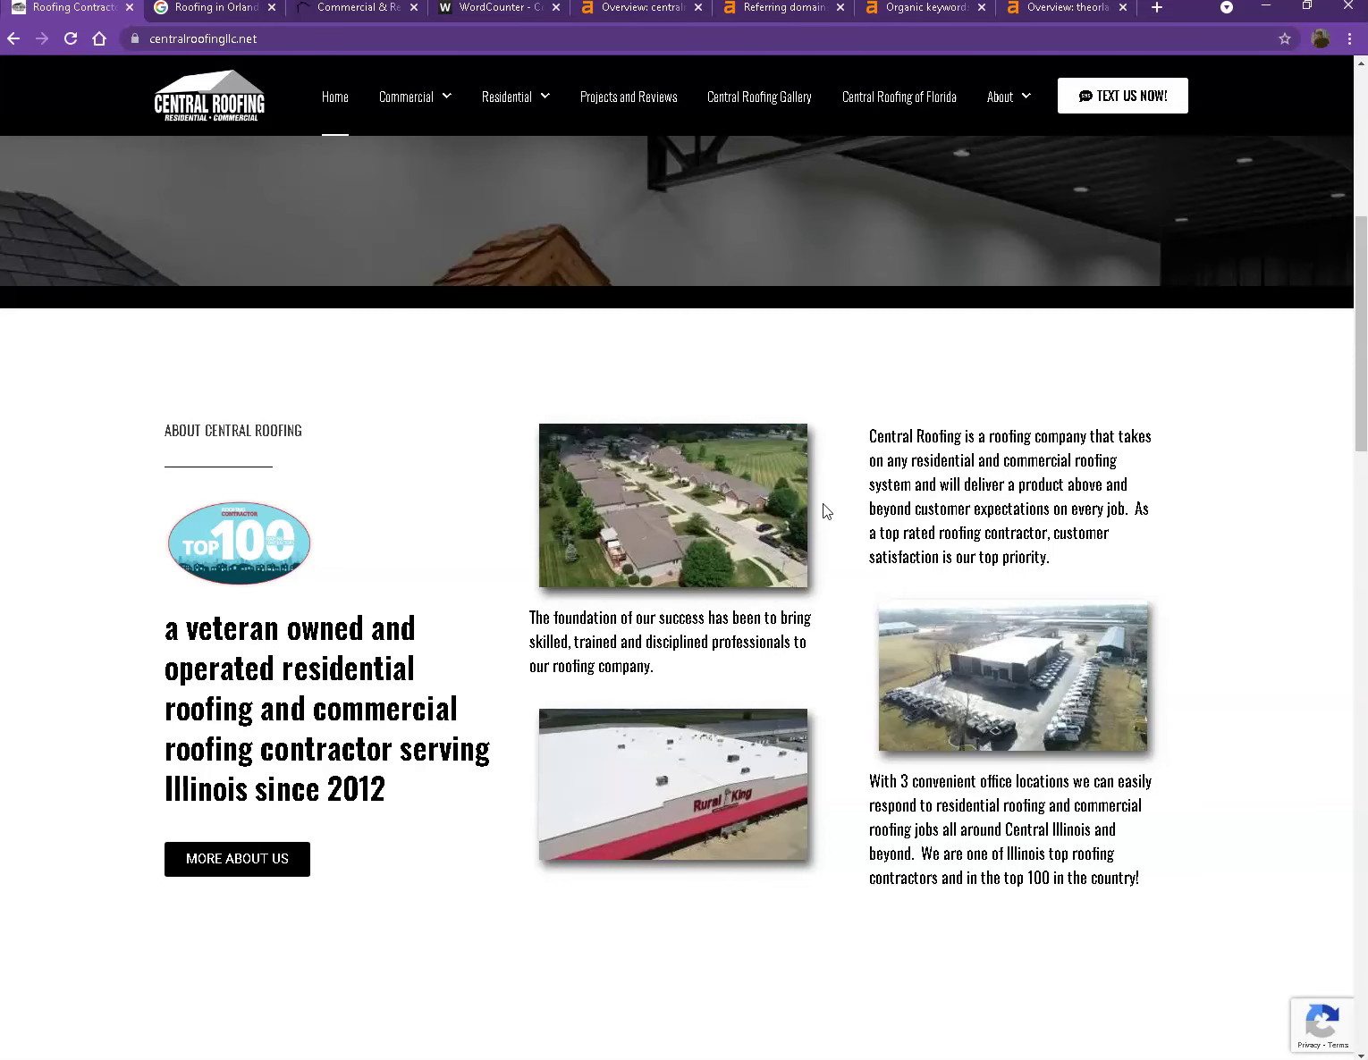
# - Skim the Central Roofing homepage down to its reviews and check the Google business listings for "Roofing in Orlando, FL" before returning to the homepage
pyautogui.scroll(-13, 824, 508)
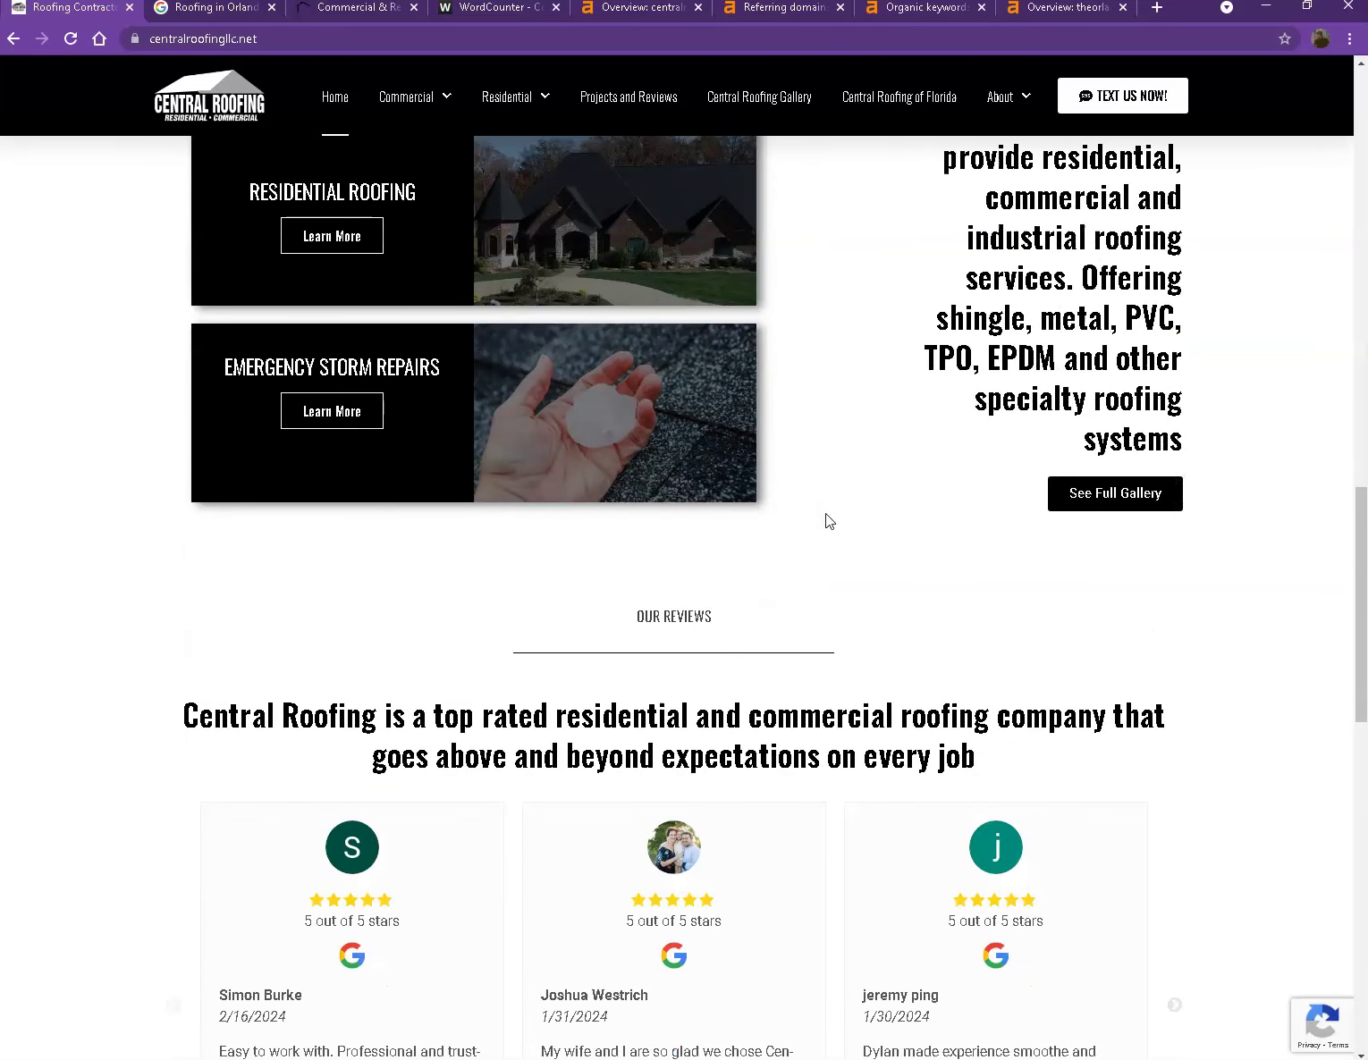
pyautogui.scroll(13, 816, 565)
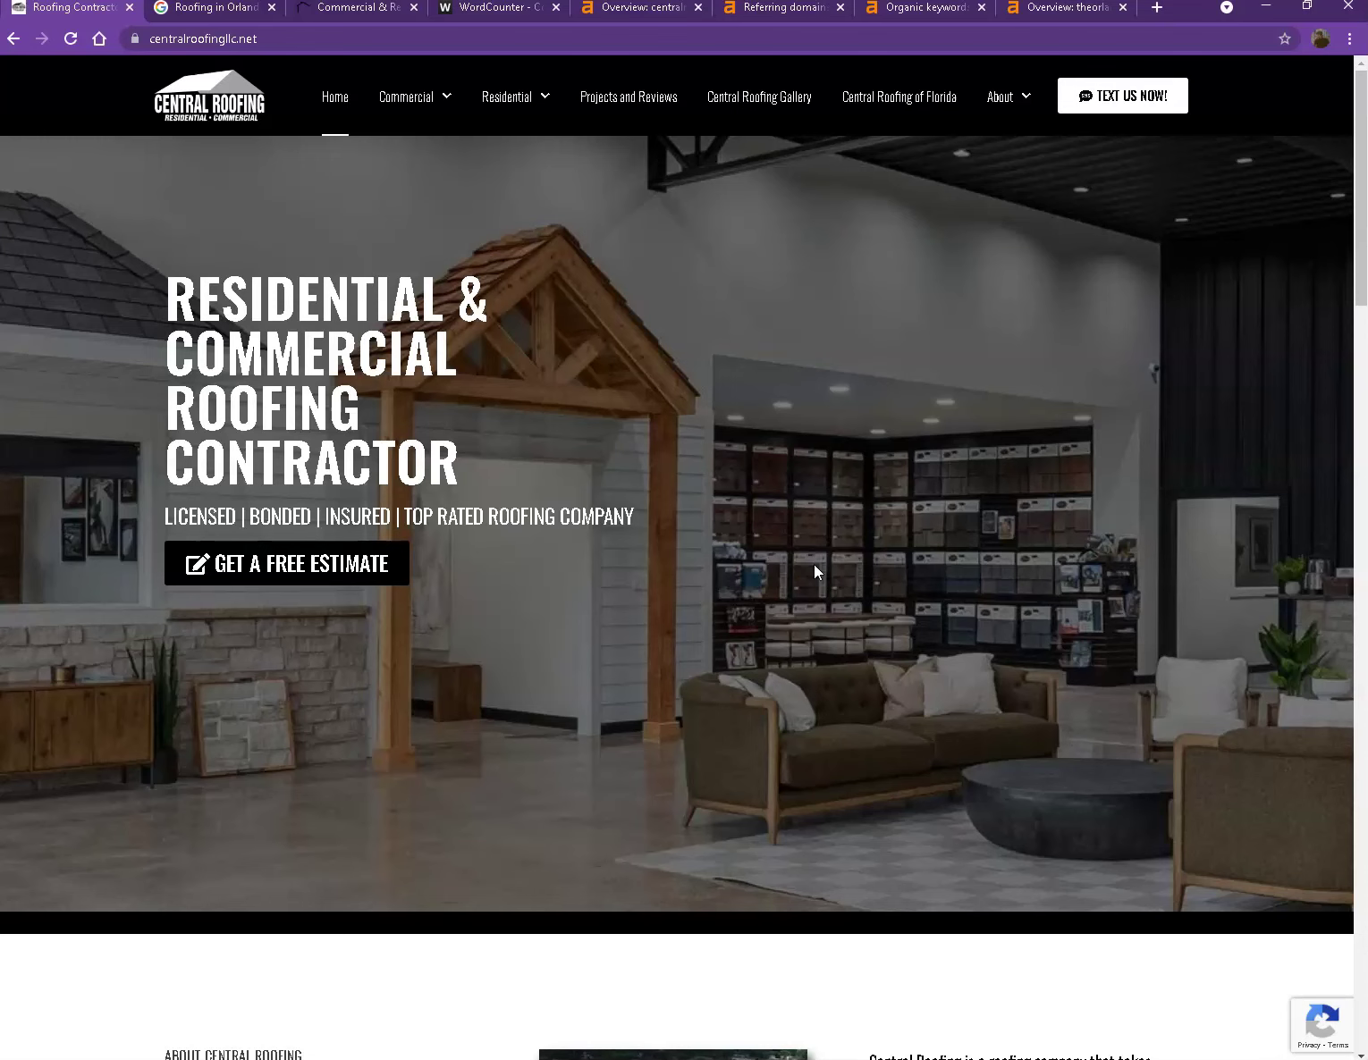
pyautogui.click(210, 9)
pyautogui.scroll(5, 366, 358)
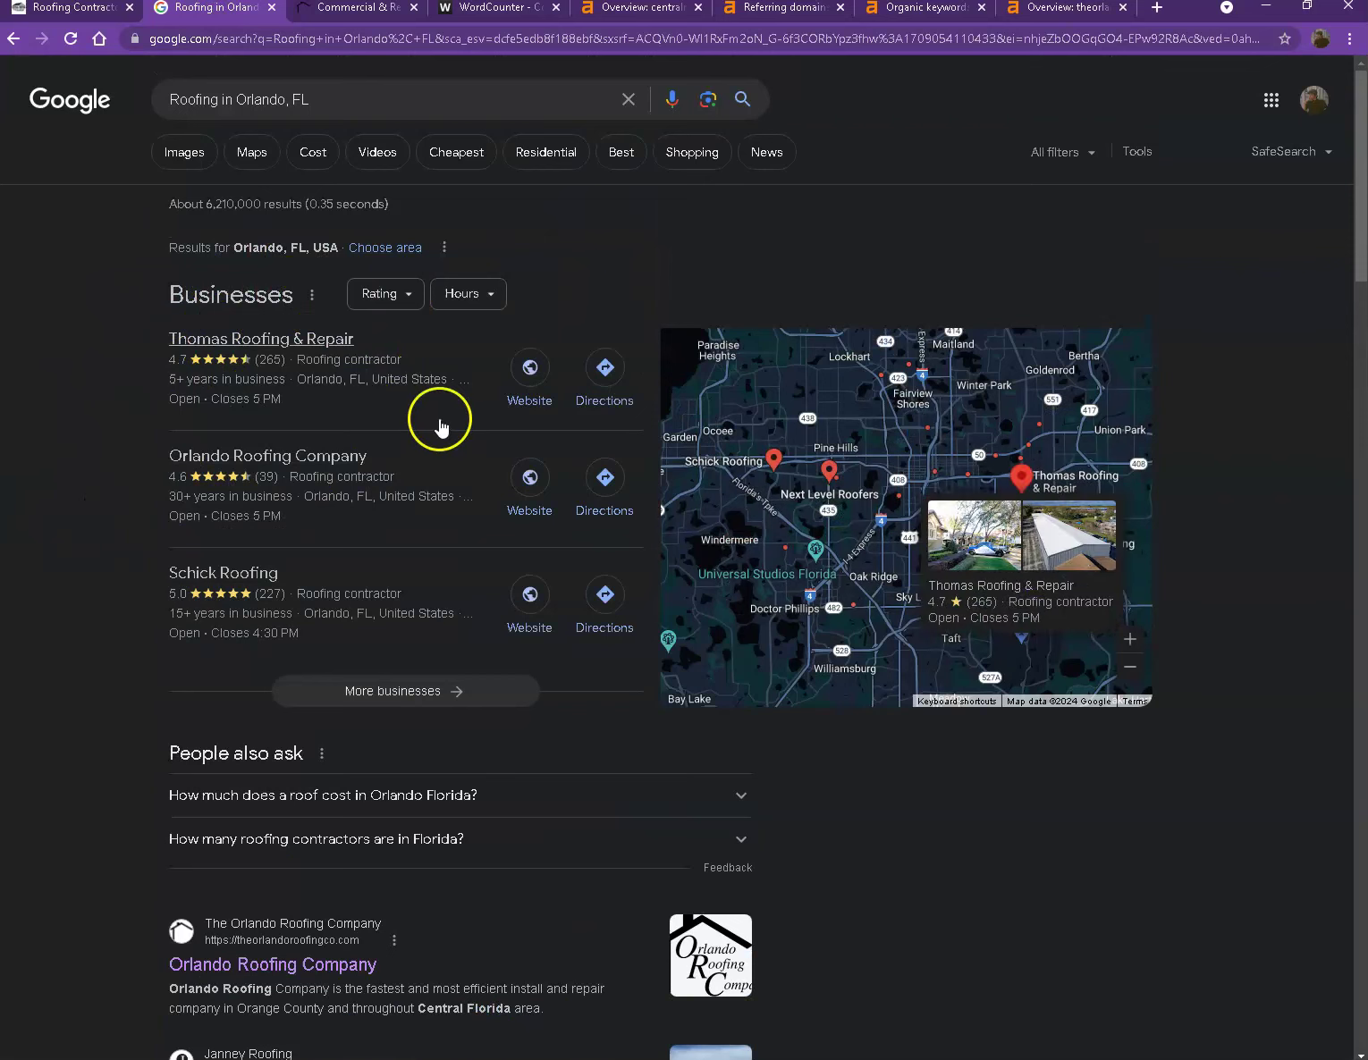
pyautogui.click(97, 14)
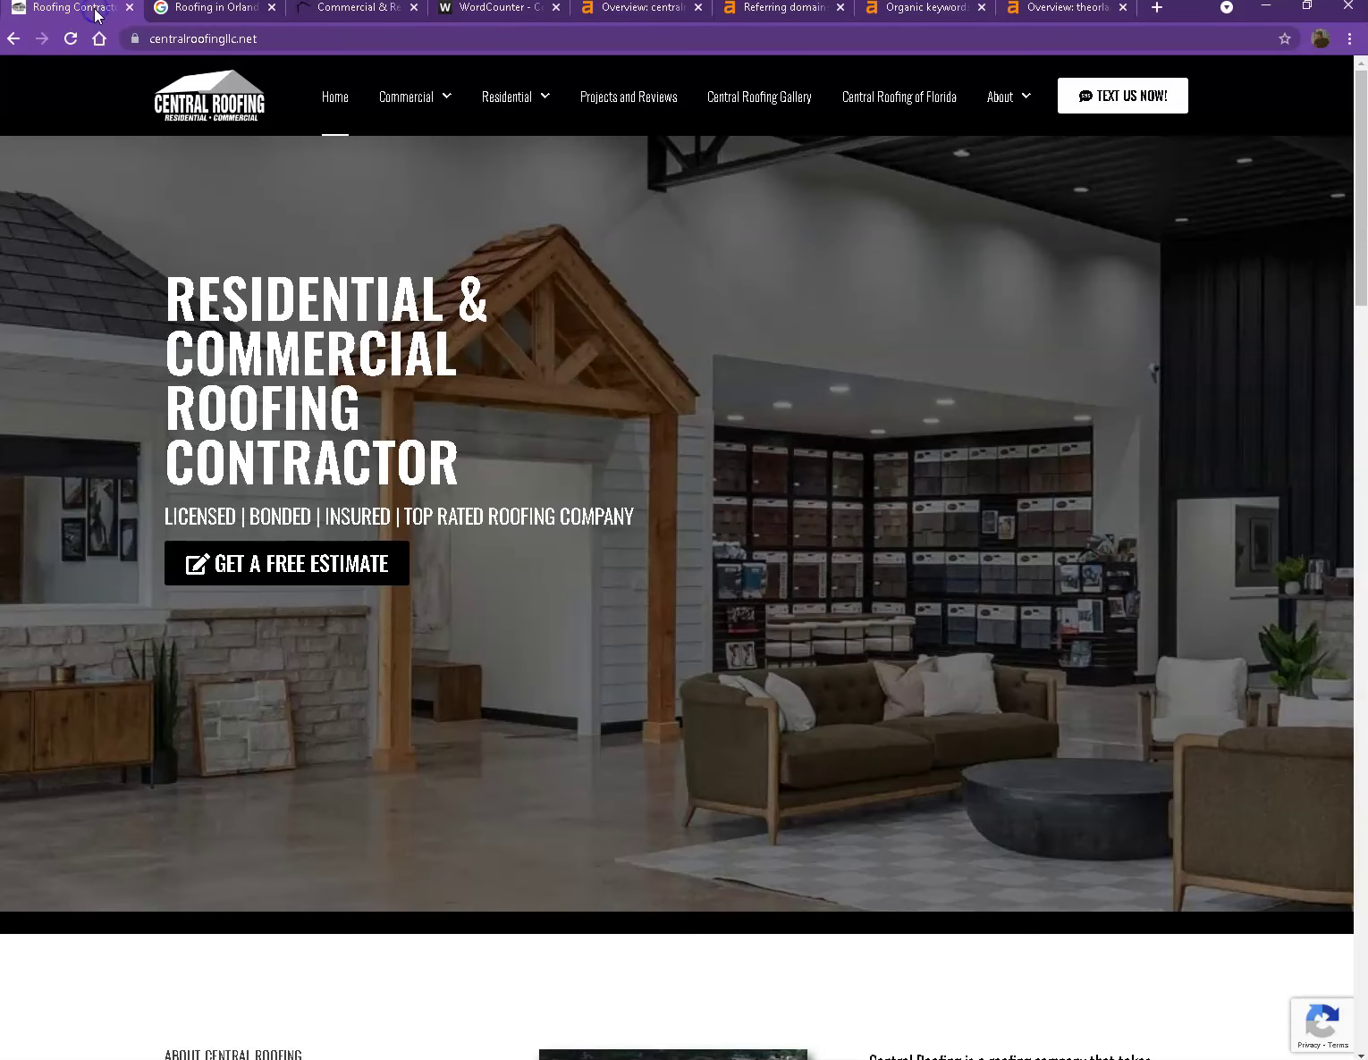